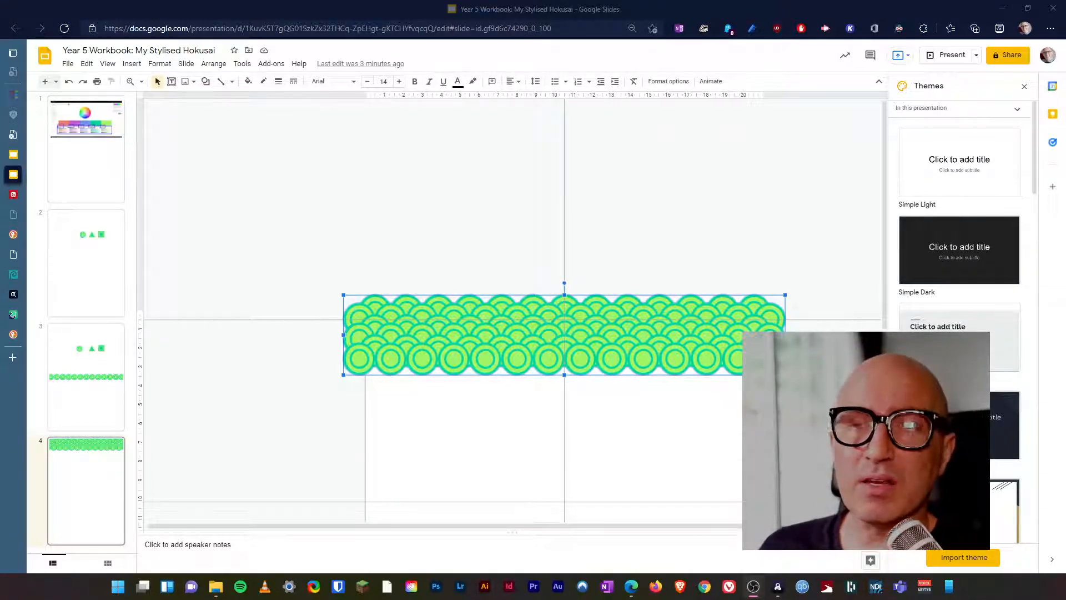
Fit the whole page in the view and shrink the speaker notes area to enlarge the slide canvas.
scroll(360, 418, down, 1)
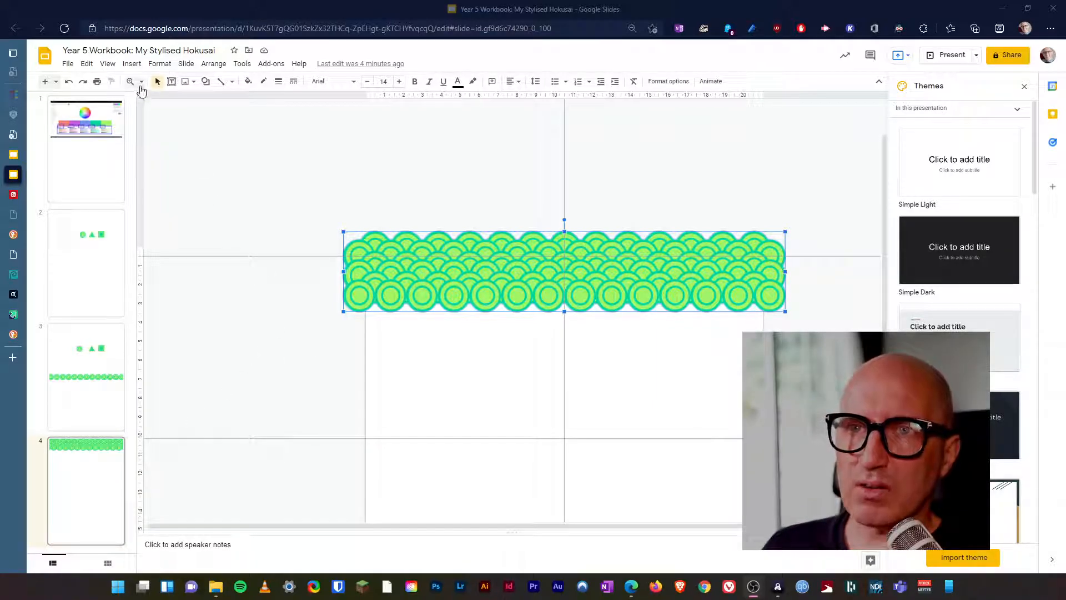
click(142, 82)
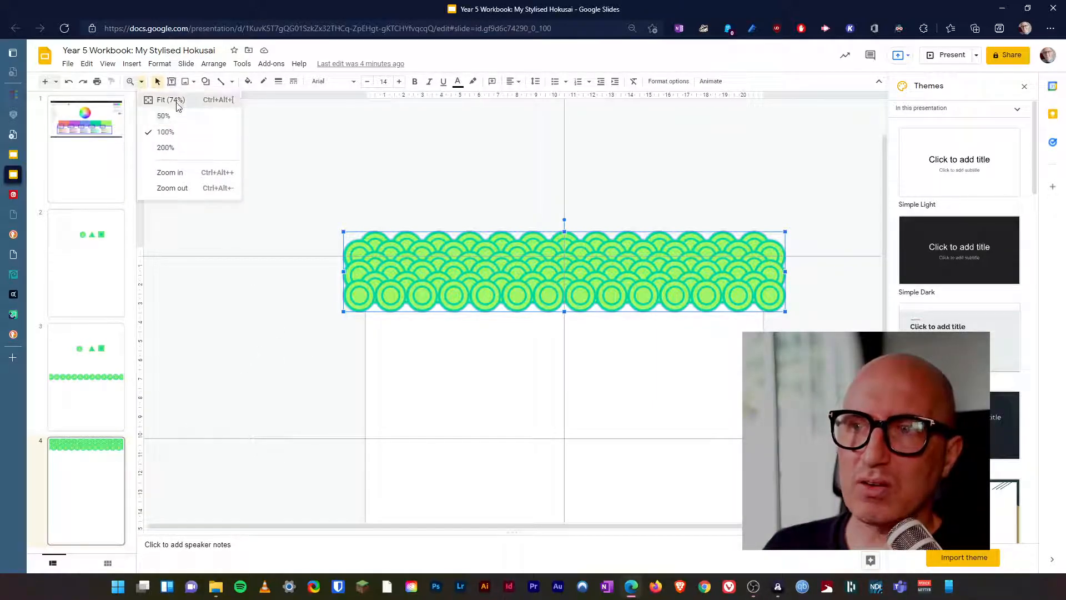
click(166, 116)
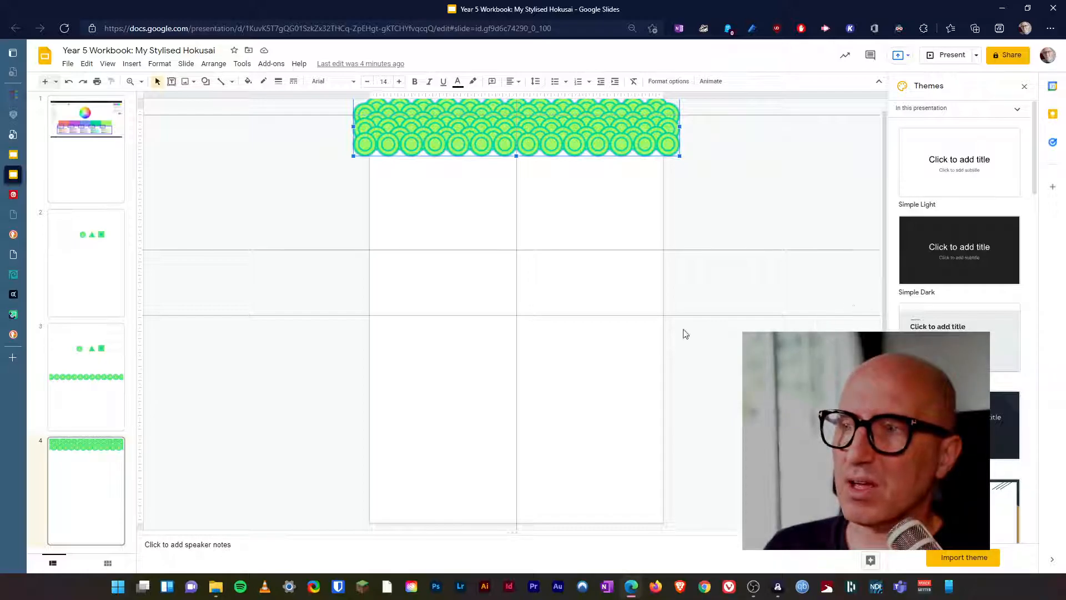
drag(526, 533, 523, 562)
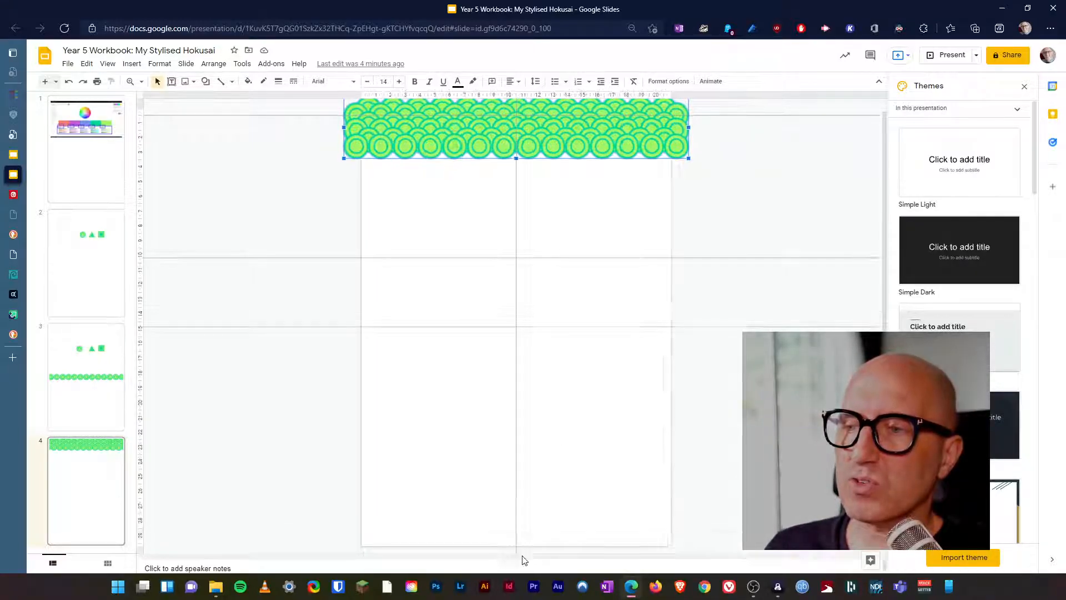
Select the whole circle pattern at the top of the page and check whether it is a single group.
click(403, 147)
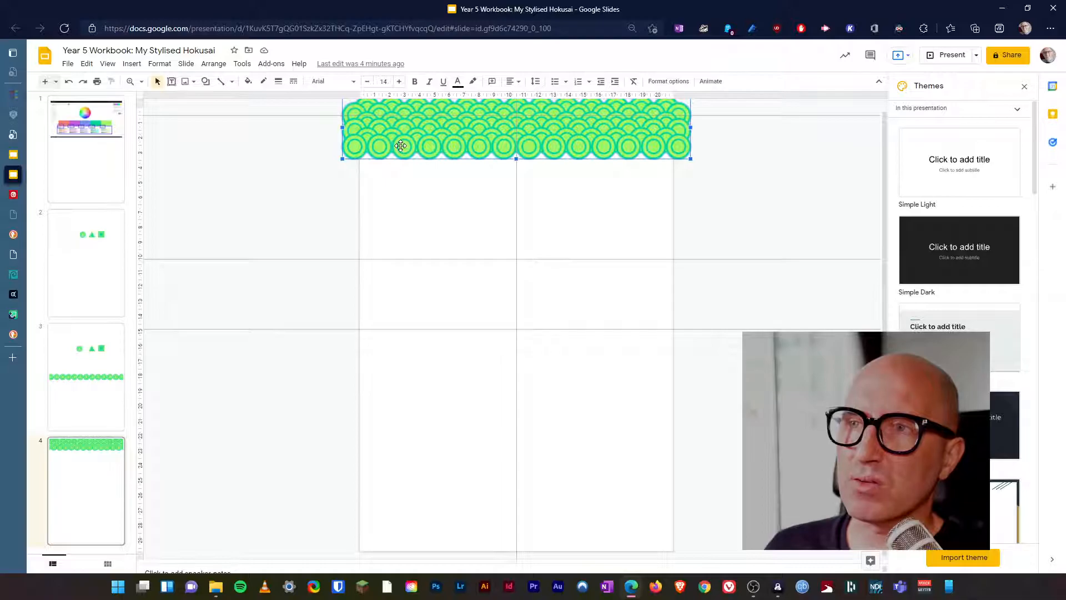
click(317, 178)
drag(304, 137, 659, 178)
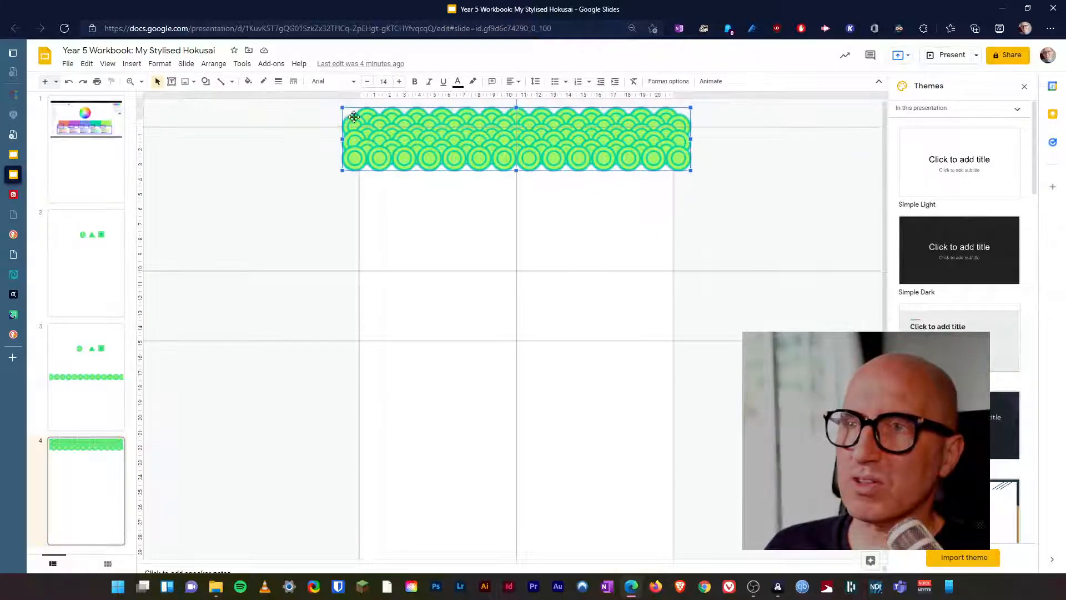
click(274, 192)
drag(324, 110, 701, 192)
click(580, 160)
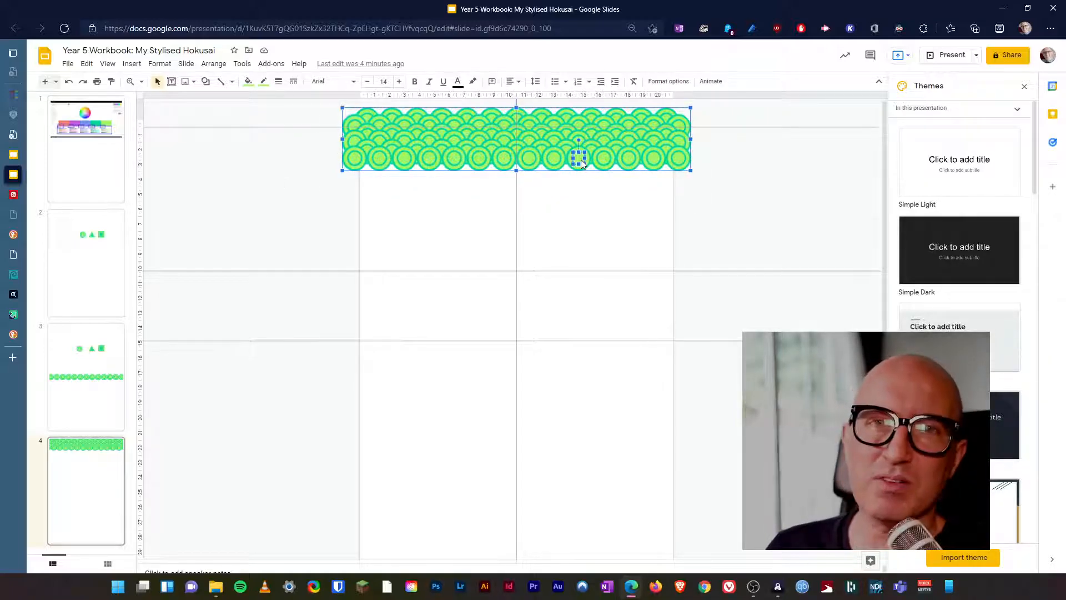
click(280, 237)
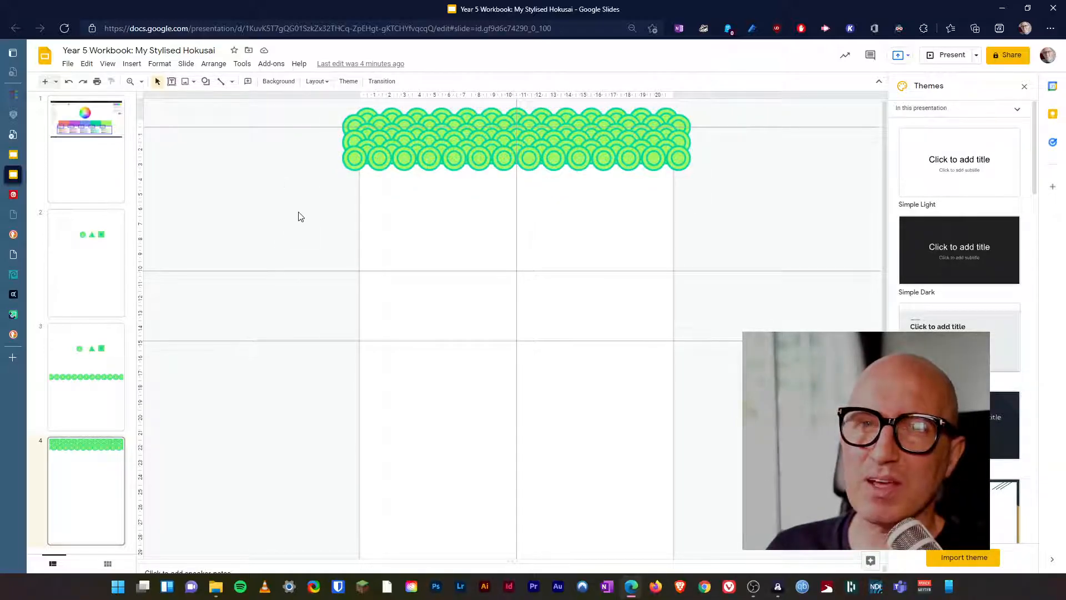
drag(316, 109, 733, 205)
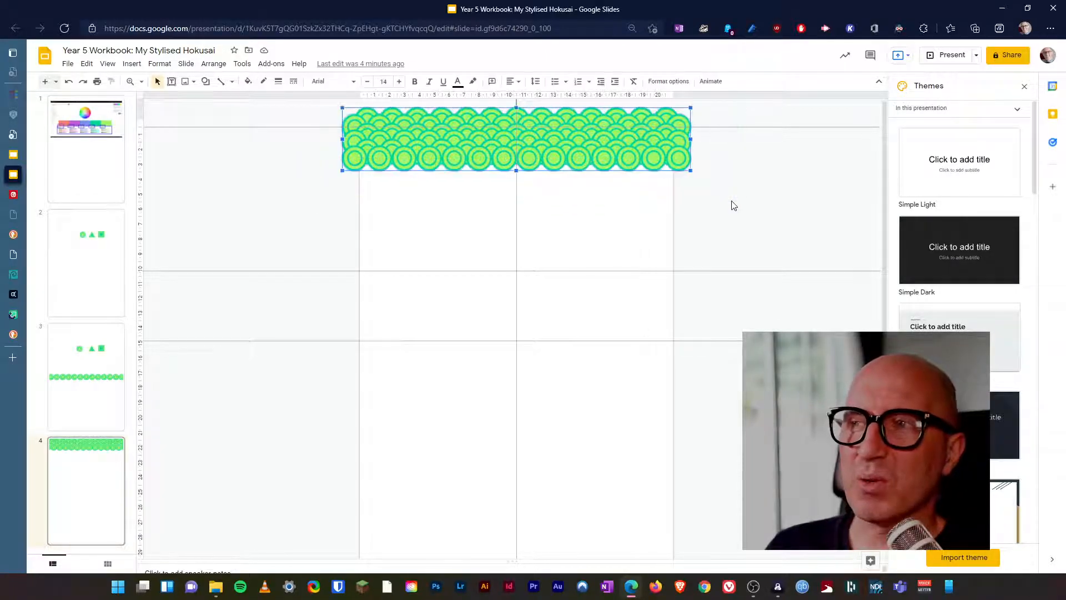
click(213, 64)
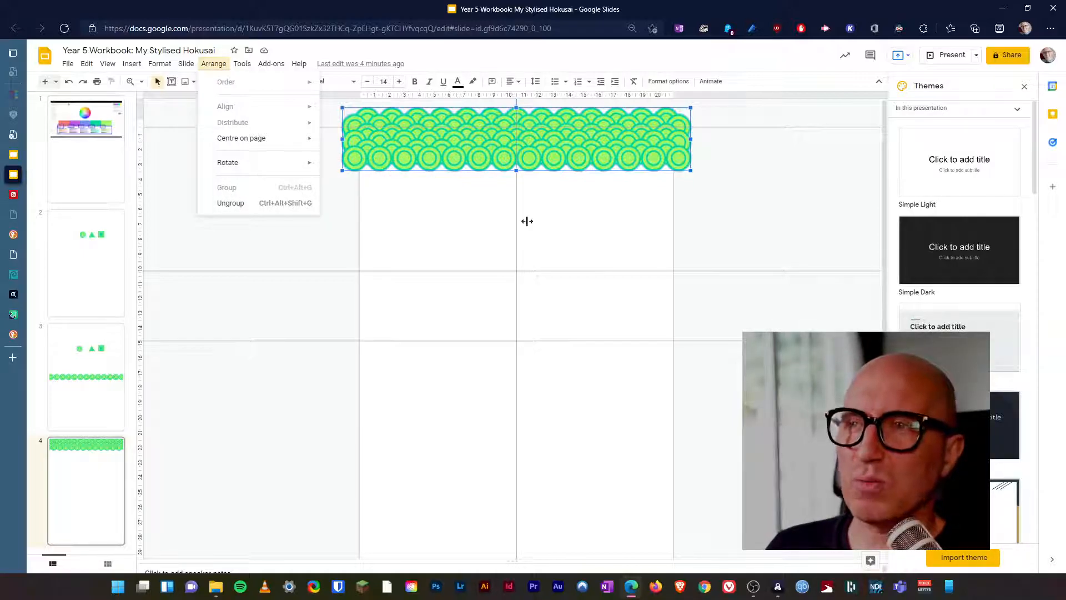
click(443, 64)
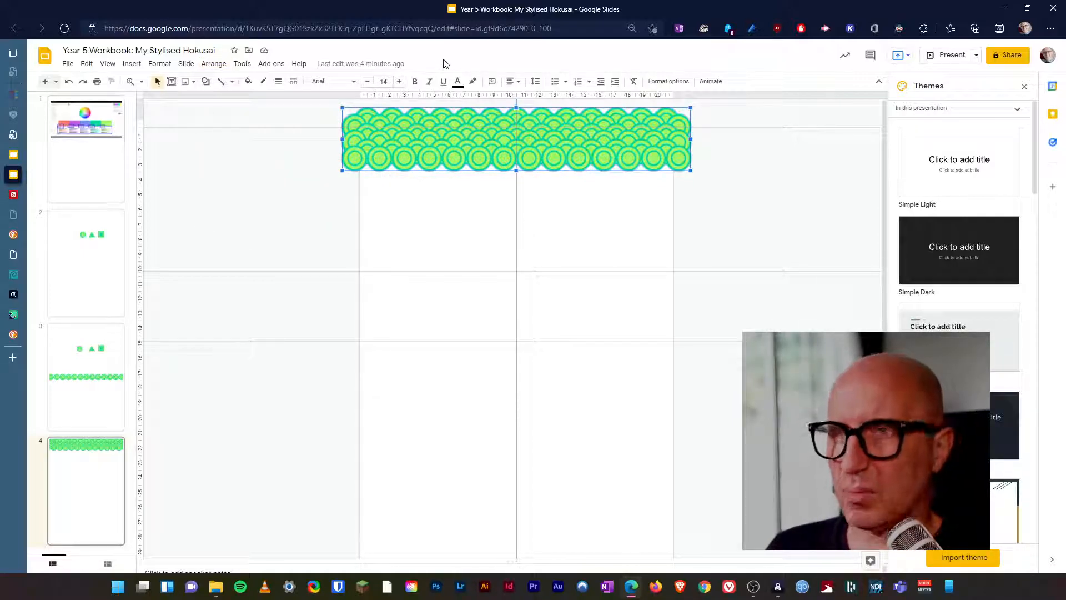
click(487, 158)
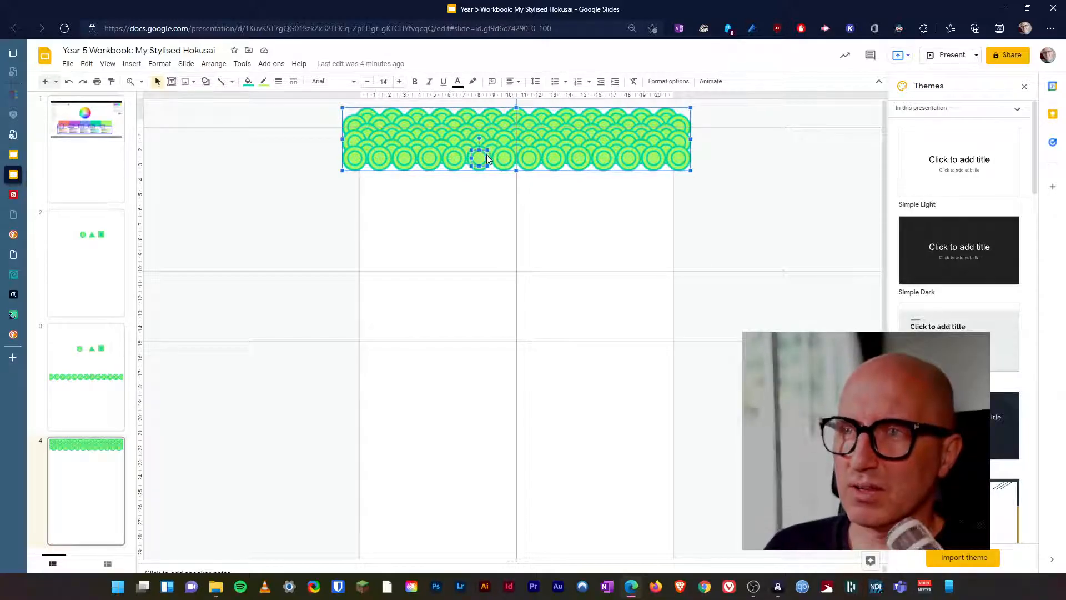
Duplicate the circle pattern band and place the copy directly below, aligned with the original's sides and overlapping its bottom row.
drag(307, 122, 736, 208)
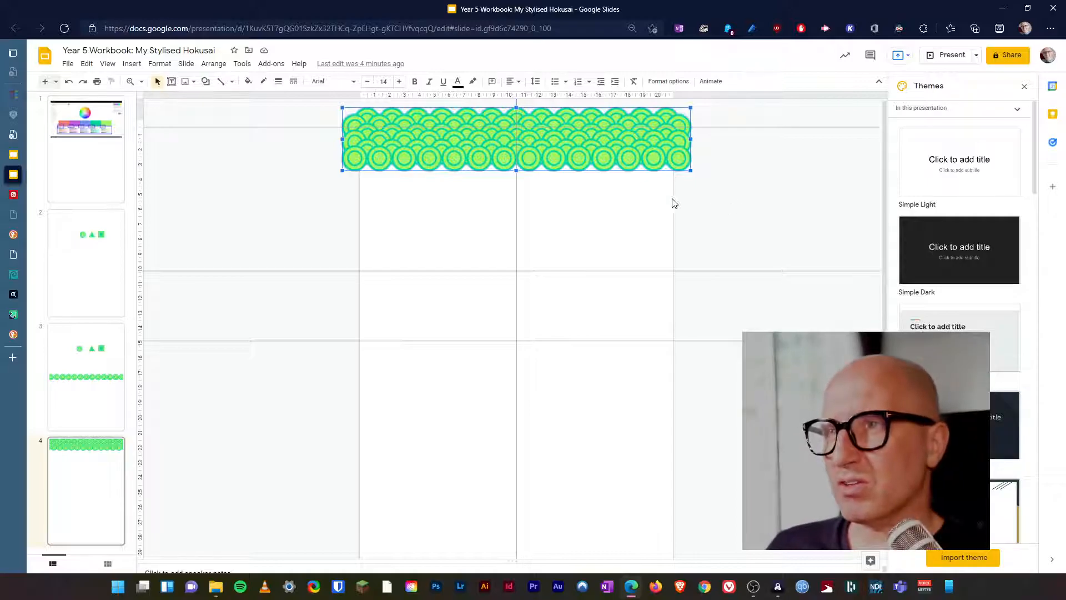
key(ctrl+d)
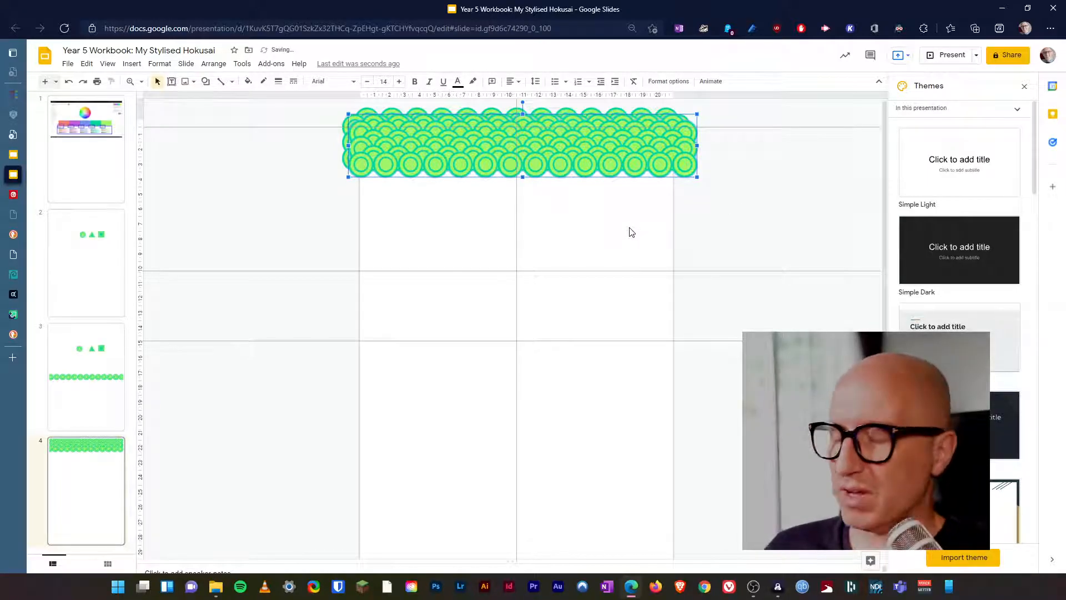
key(Down)
key(Down)
key(Down)
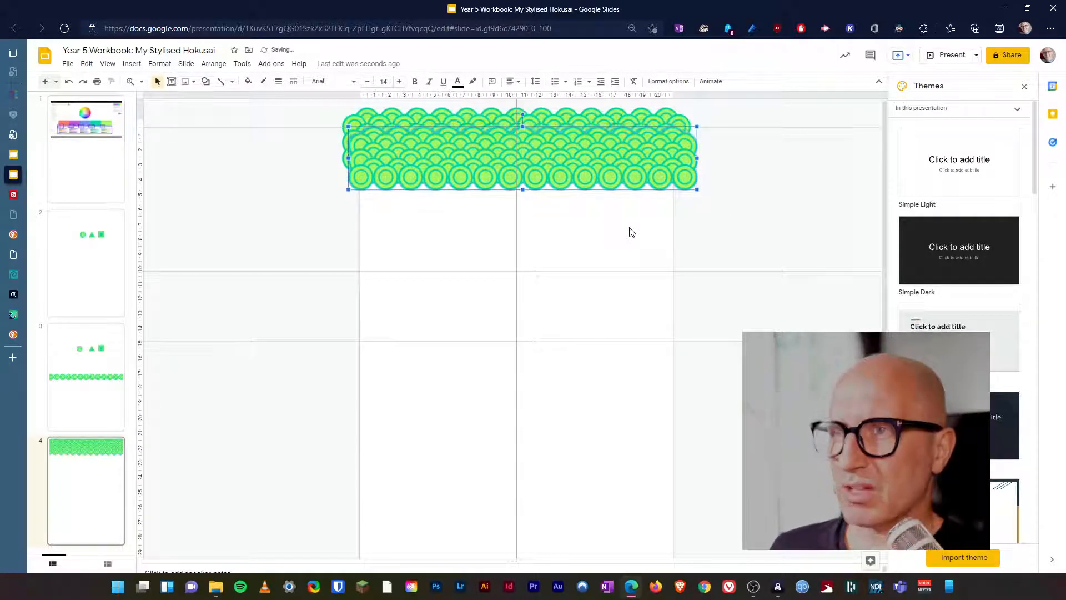
key(Down)
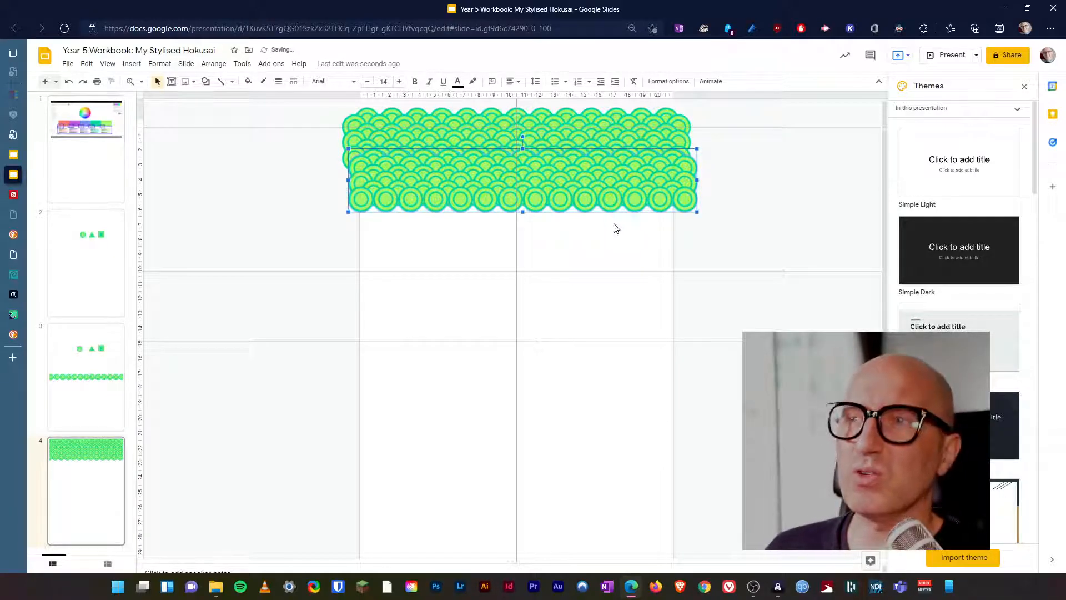
mouse_move(573, 187)
mouse_down()
mouse_move(564, 217)
mouse_move(565, 191)
mouse_up()
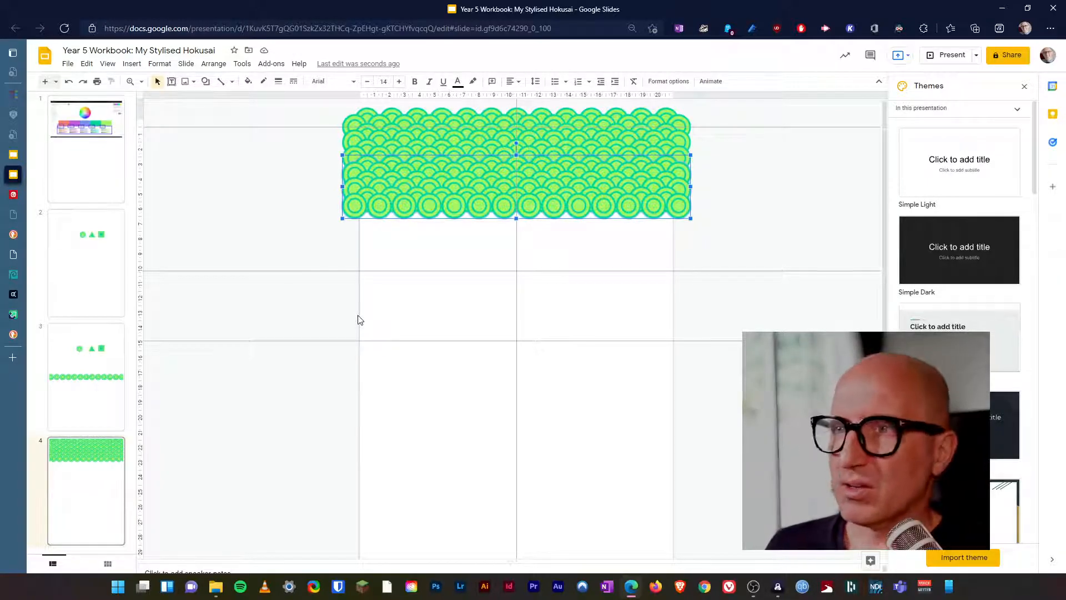
key(Down)
key(Down)
key(Down)
key(Up)
key(Up)
key(Up)
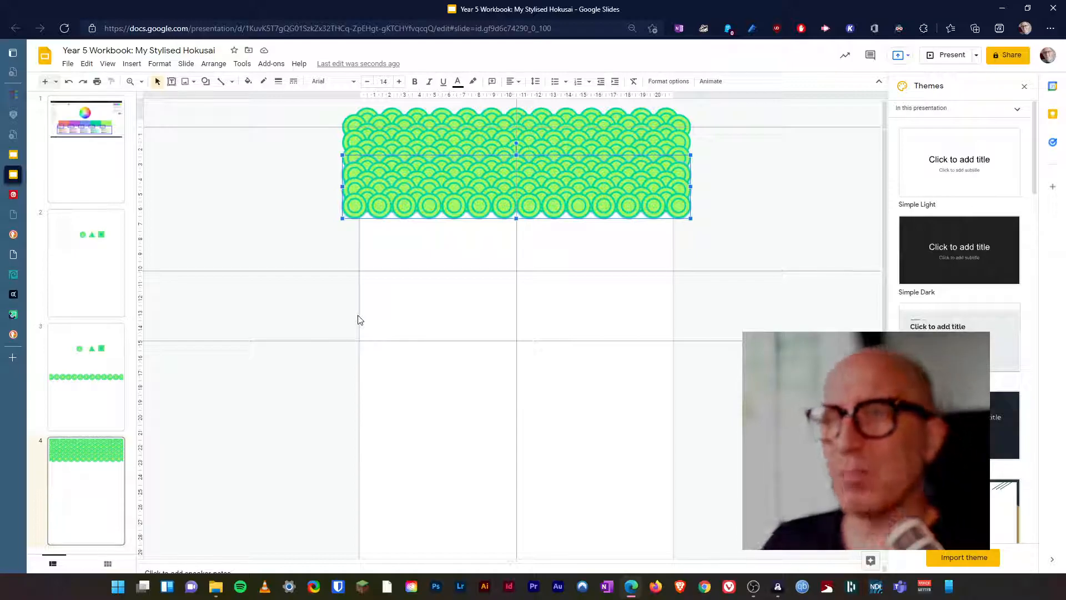
Nudge the lower pattern band slightly up so its rows overlap the upper band with even spacing.
click(290, 177)
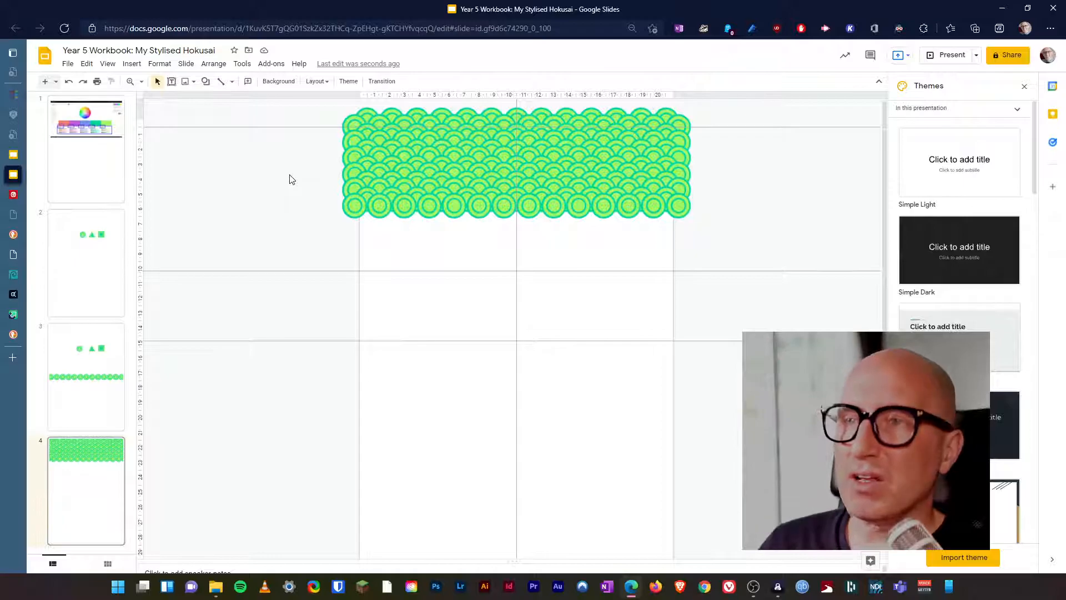
click(130, 82)
click(417, 154)
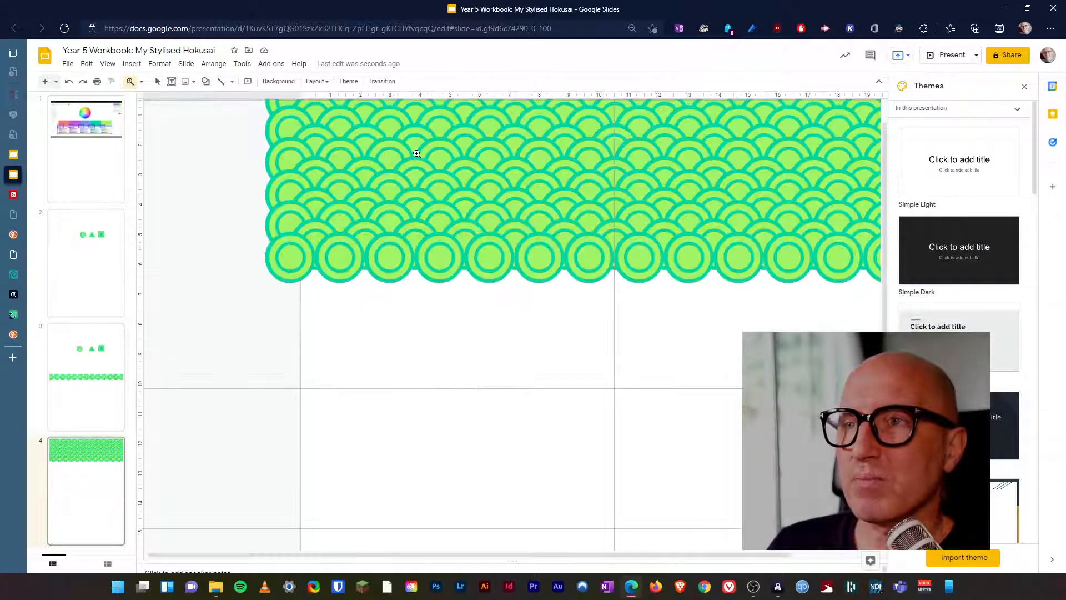
scroll(417, 173, up, 1)
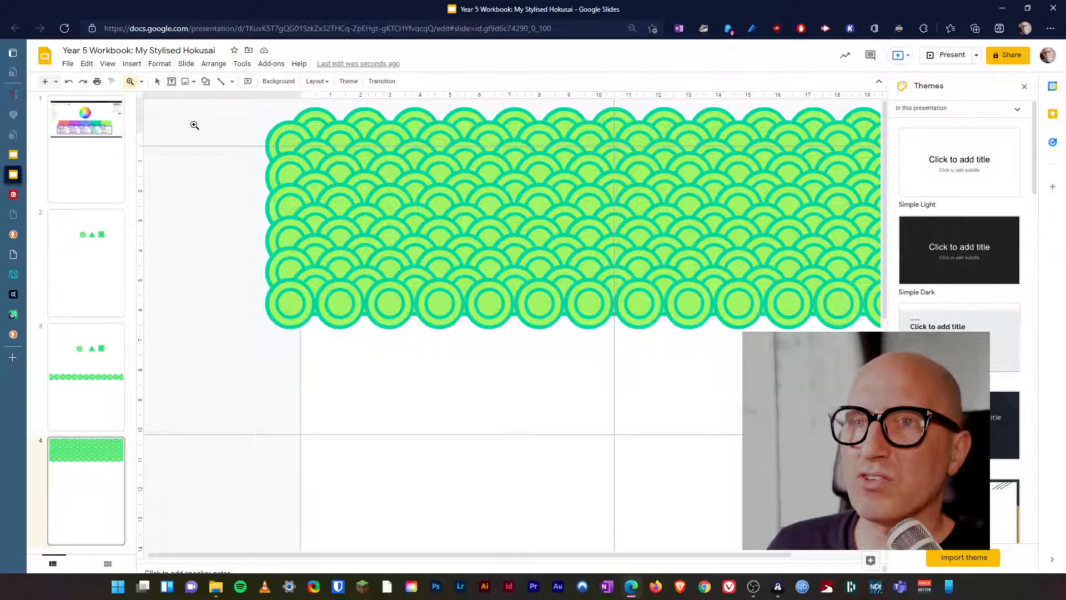
click(157, 81)
click(269, 297)
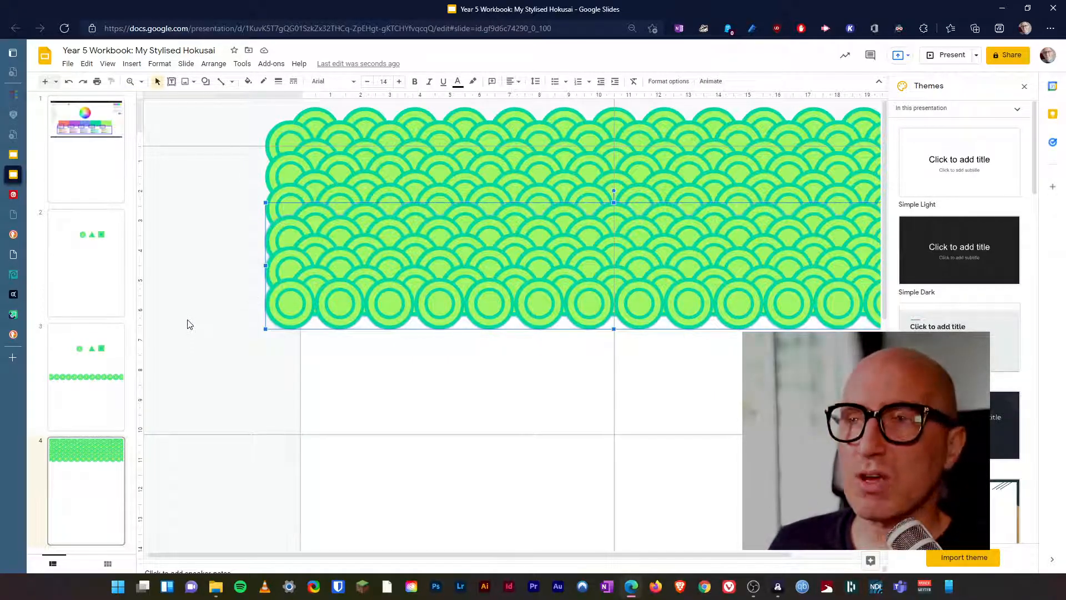
key(Up)
key(Up)
key(Up)
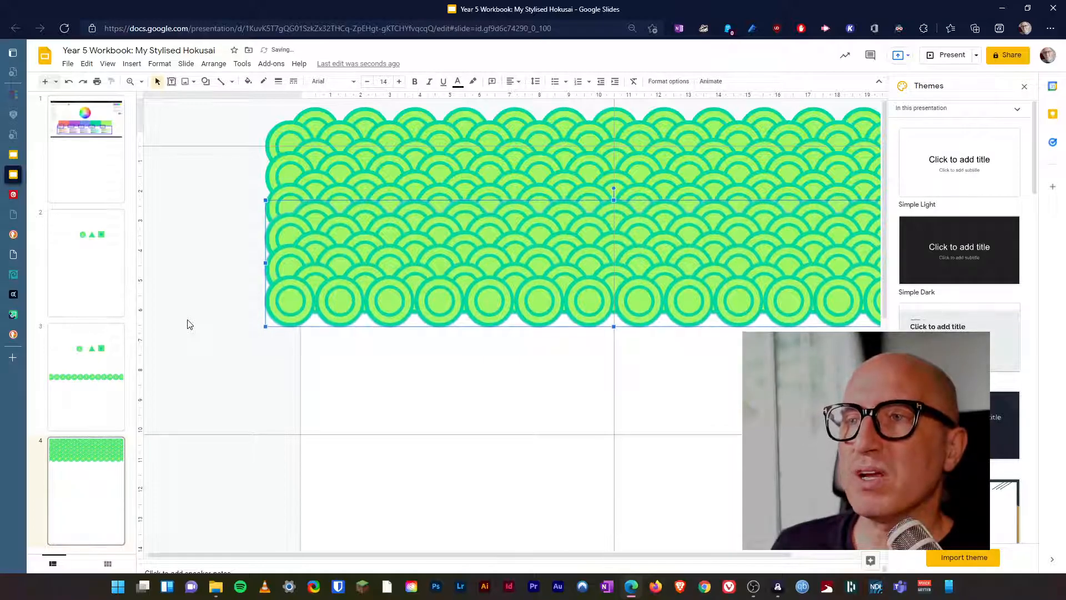
key(Up)
key(Up)
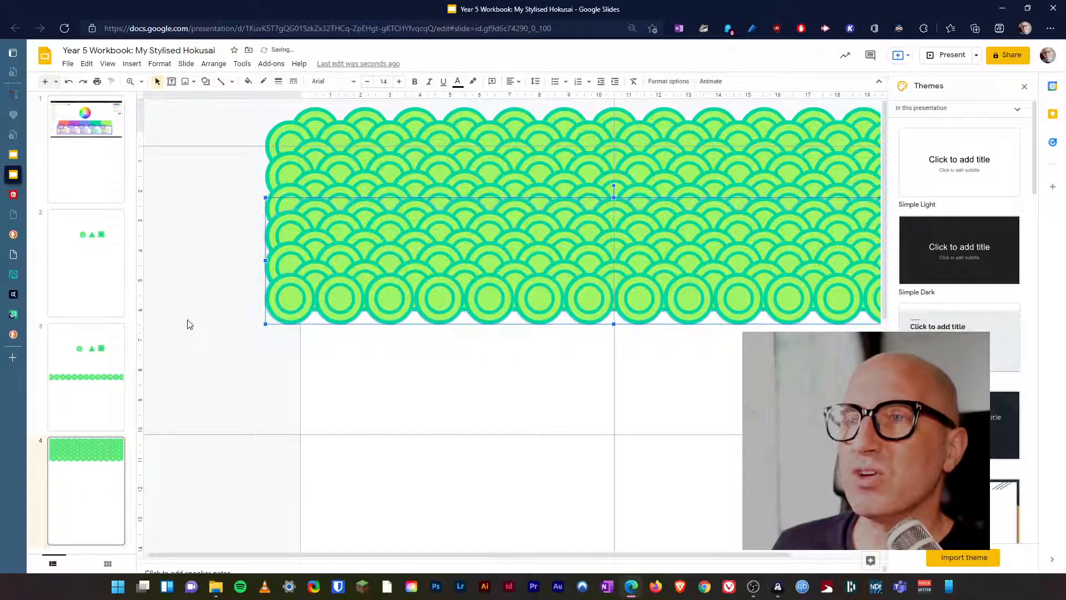
key(Down)
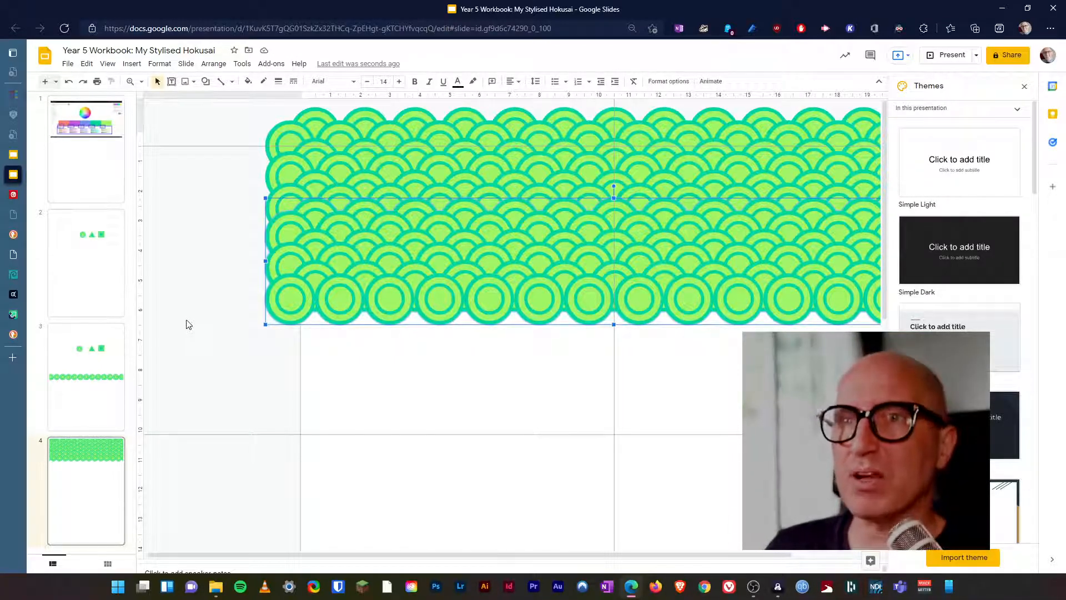
Group the upper and lower circle pattern bands into one object.
click(130, 88)
click(142, 83)
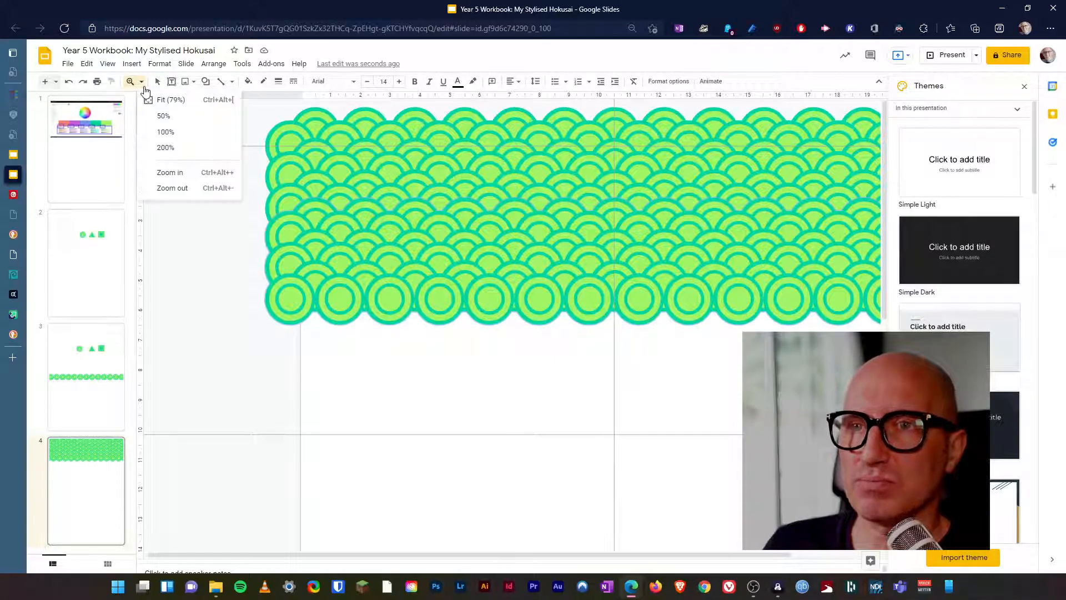
click(167, 101)
scroll(621, 264, up, 1)
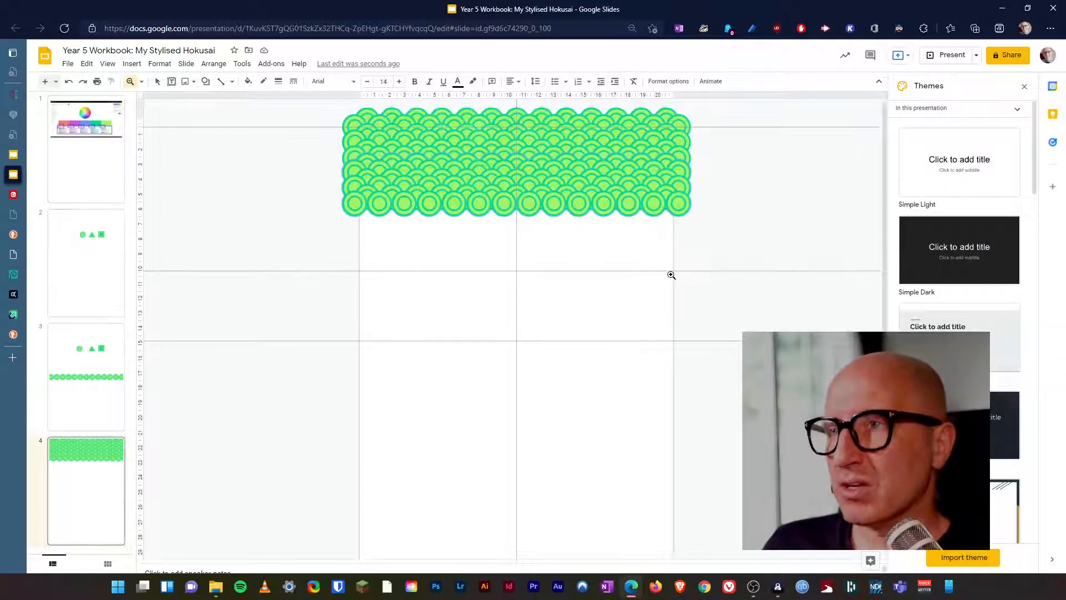
click(295, 120)
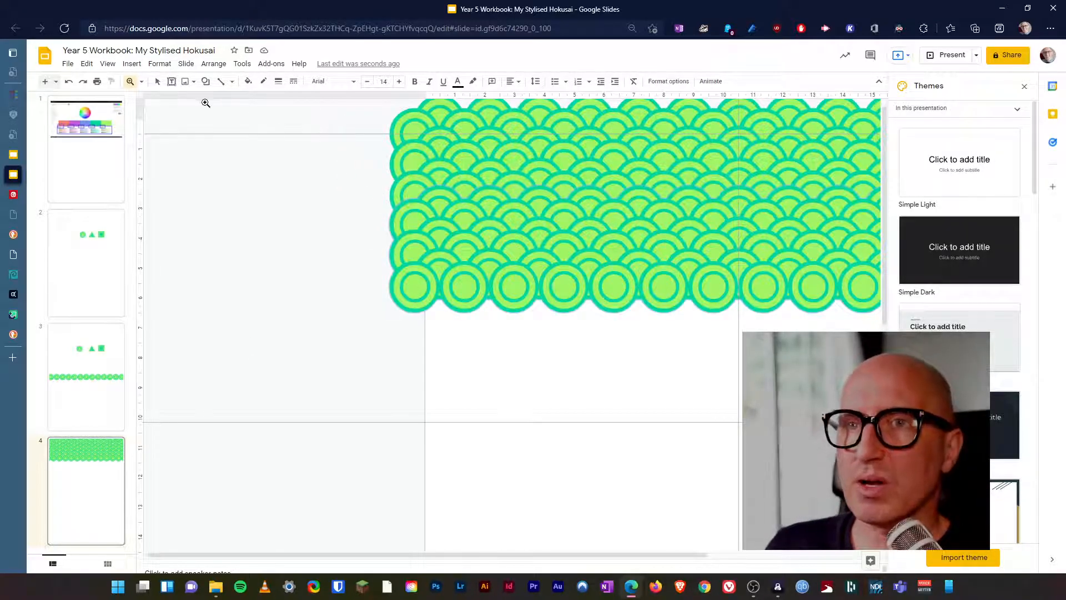
click(142, 82)
click(165, 100)
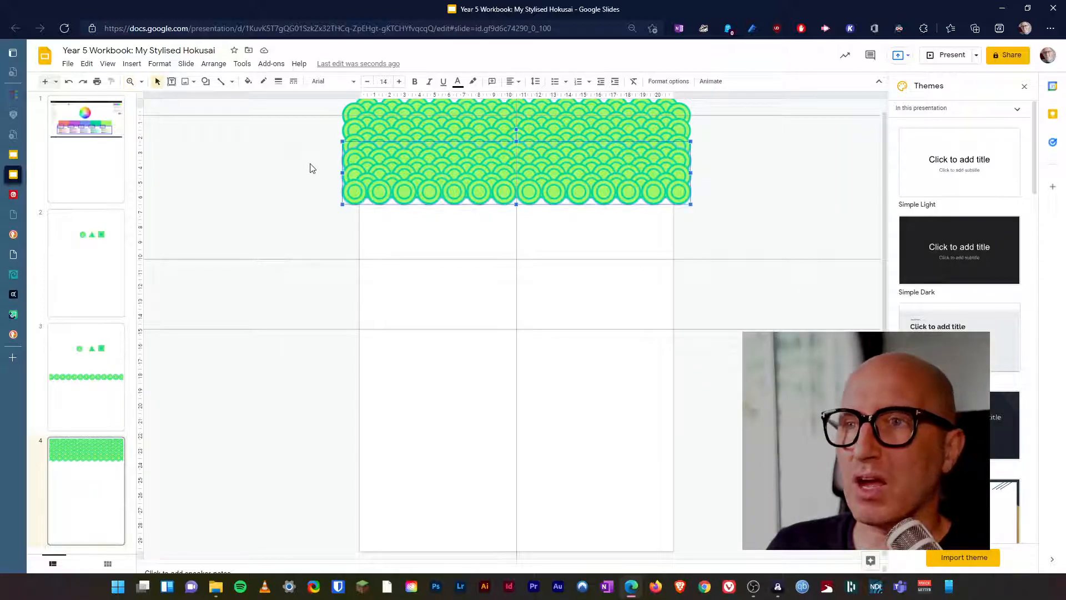
drag(309, 108, 774, 239)
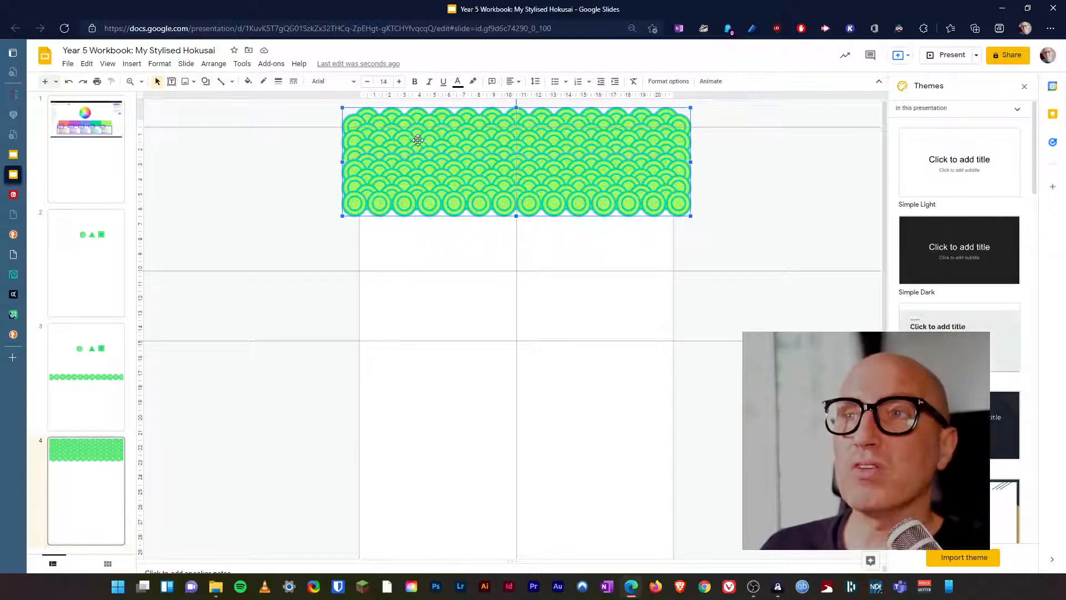
click(220, 68)
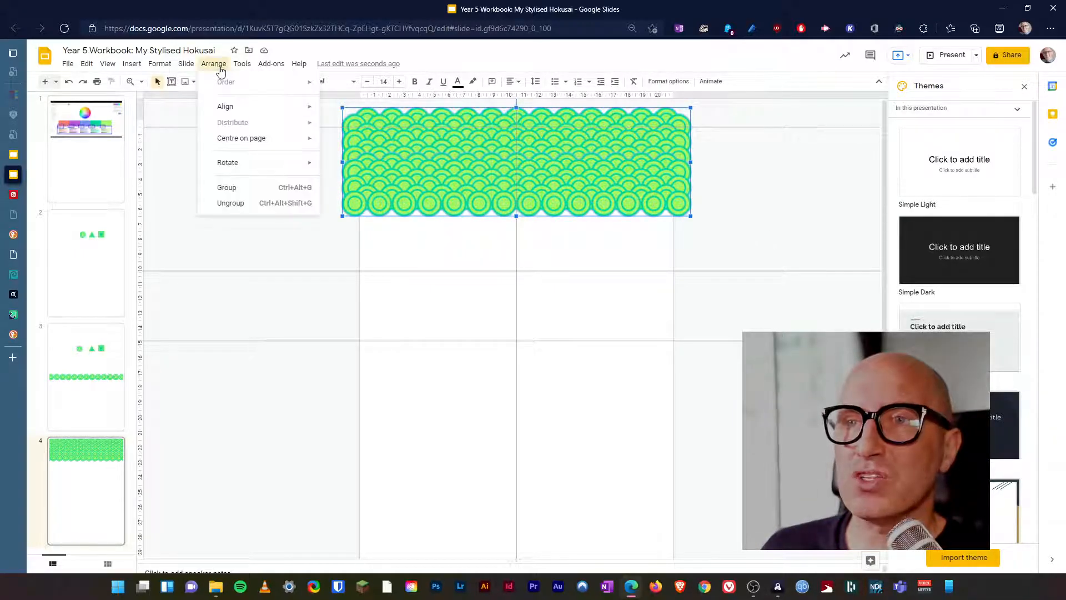
click(226, 187)
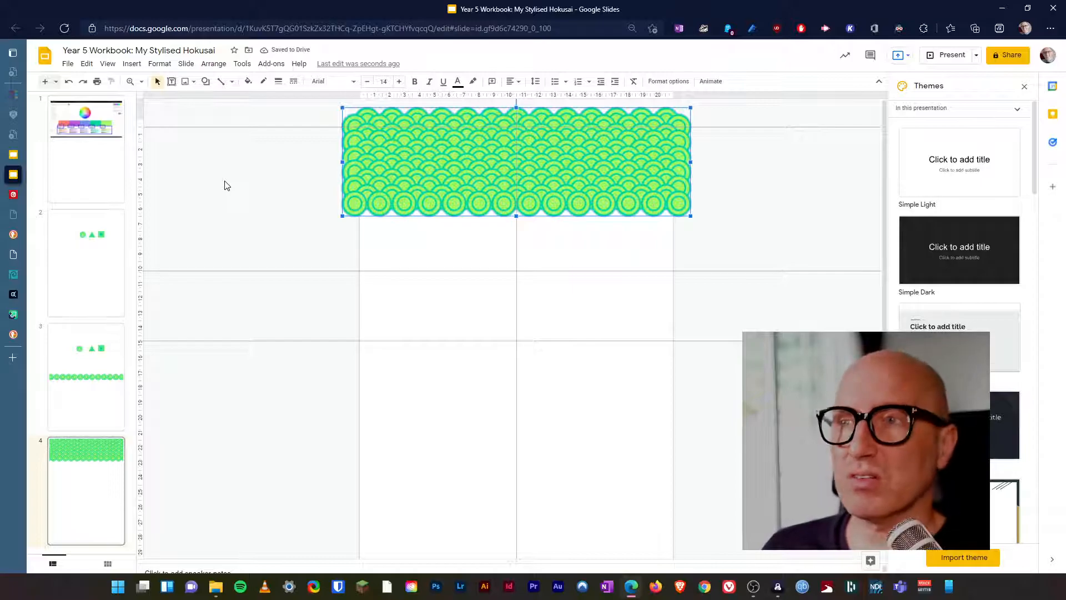
Duplicate the grouped pattern and place the copy directly below it, side edges aligned and overlapping the original's bottom row.
key(ctrl+d)
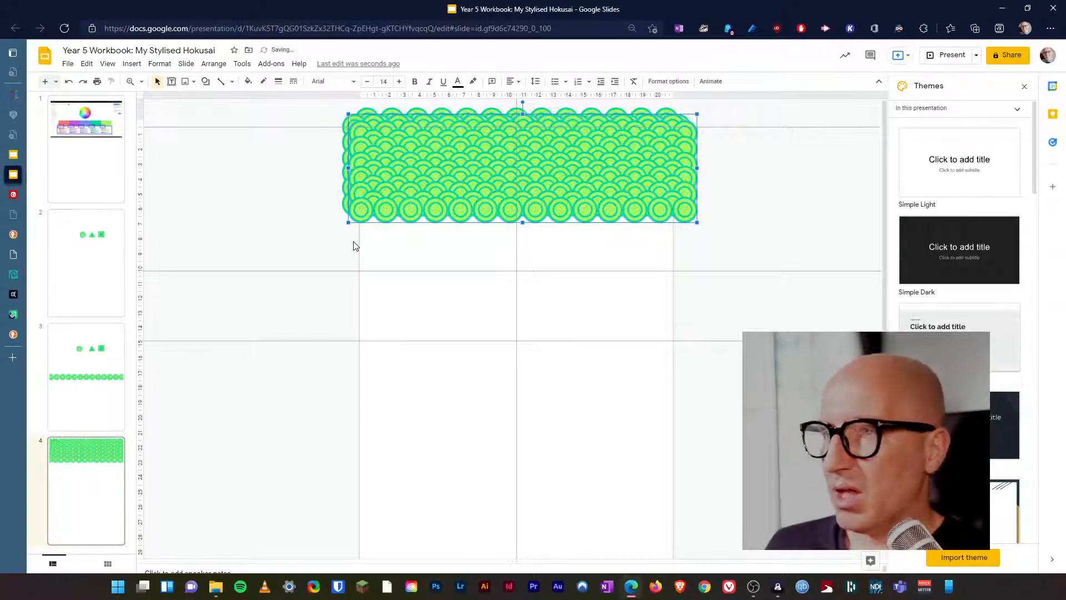
key(Down)
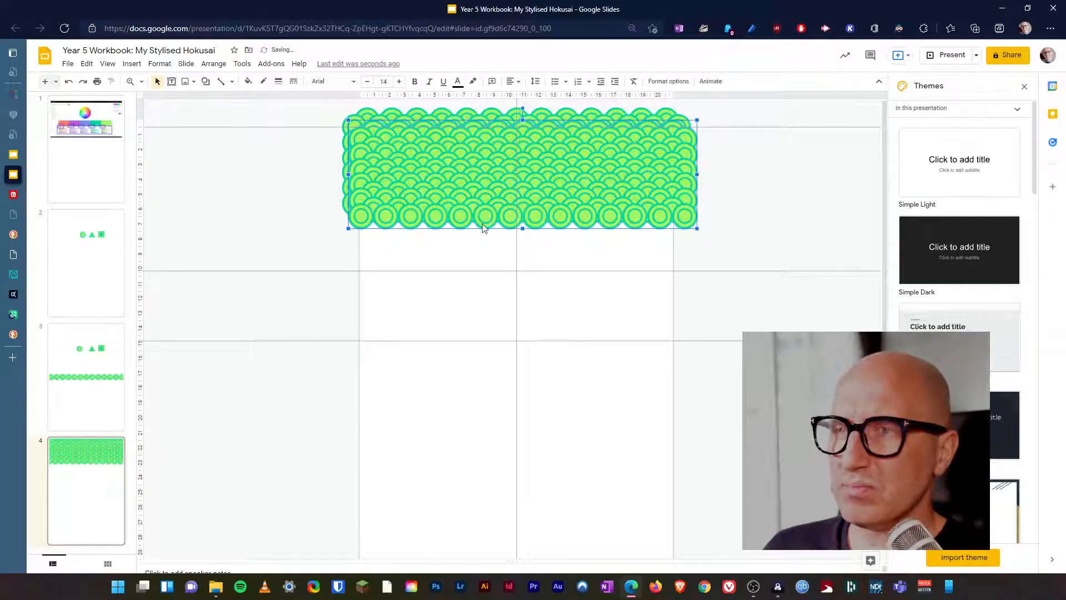
drag(387, 182, 387, 220)
drag(500, 232, 493, 272)
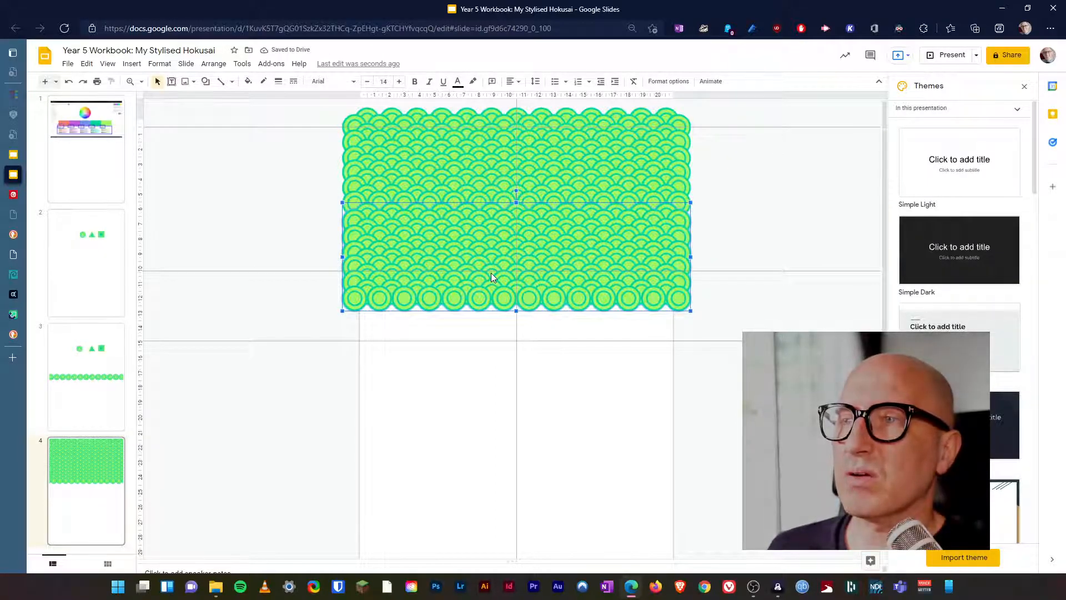
Nudge the lower pattern block slightly up for even row spacing and group it with the block above.
key(Up)
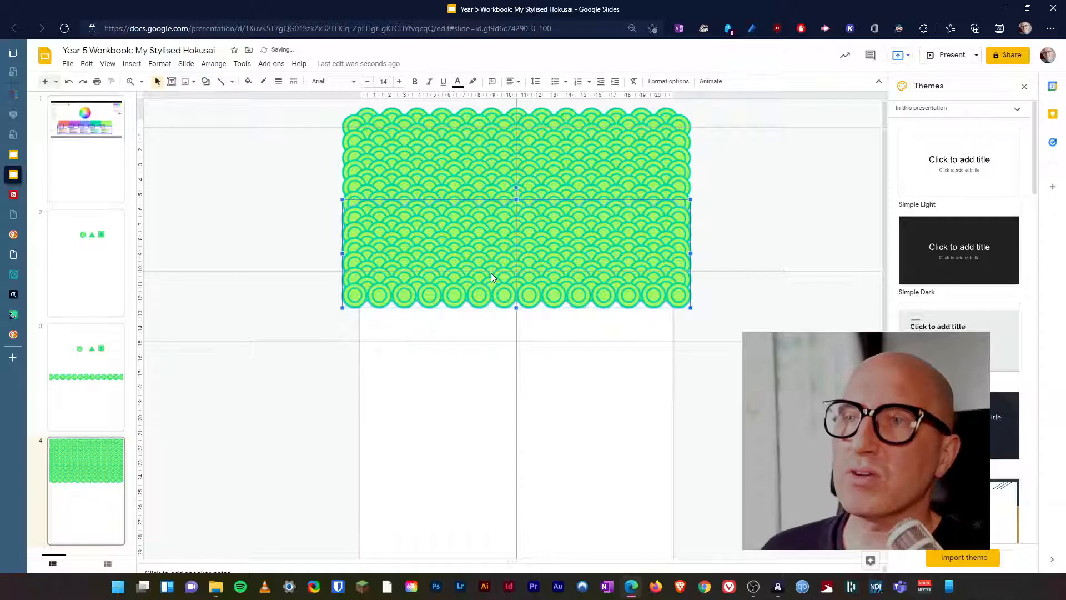
click(278, 220)
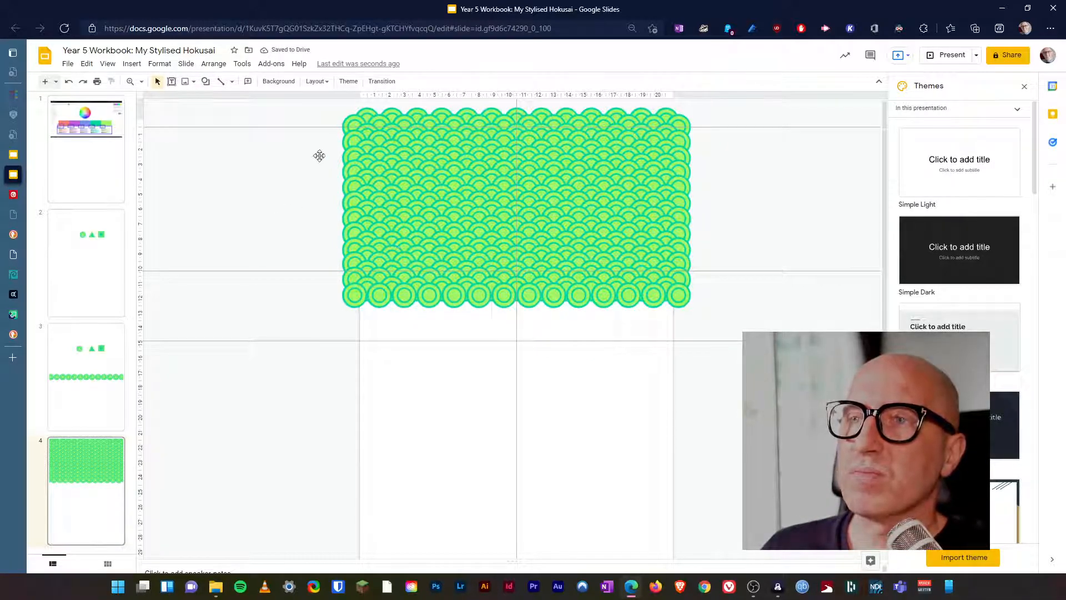
drag(317, 105, 226, 129)
click(213, 63)
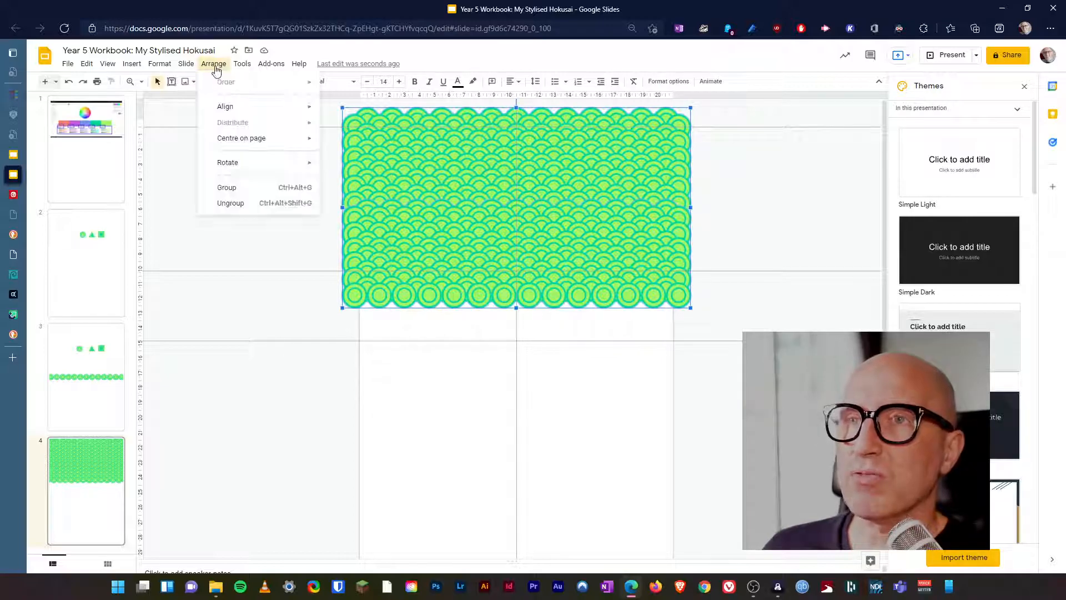
click(247, 189)
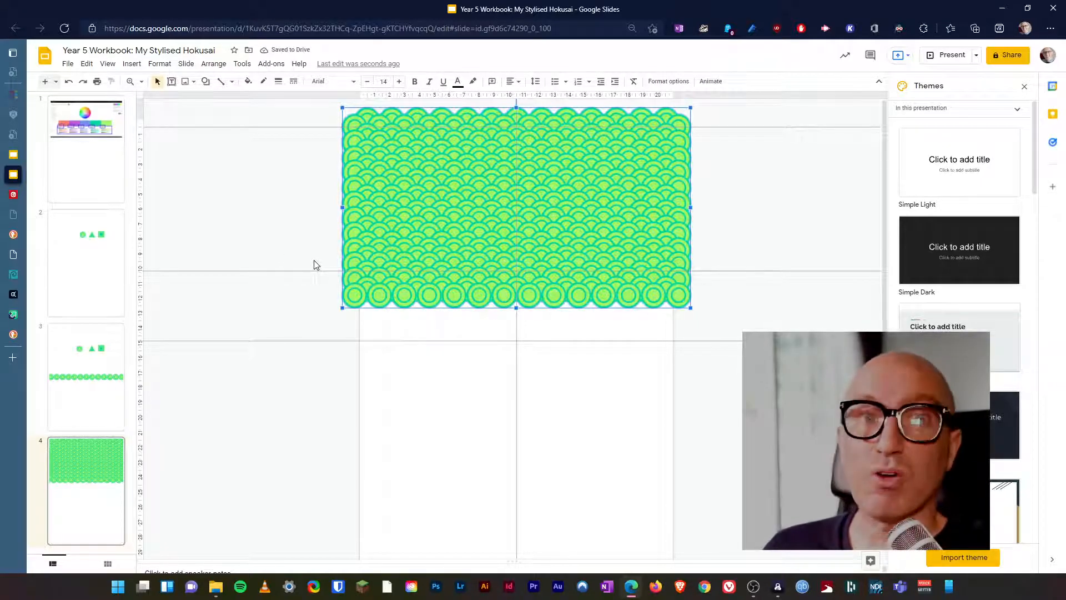
Duplicate the grouped circle pattern and place the copy directly below, side edges aligned and rows overlapping with even spacing.
drag(523, 266, 529, 272)
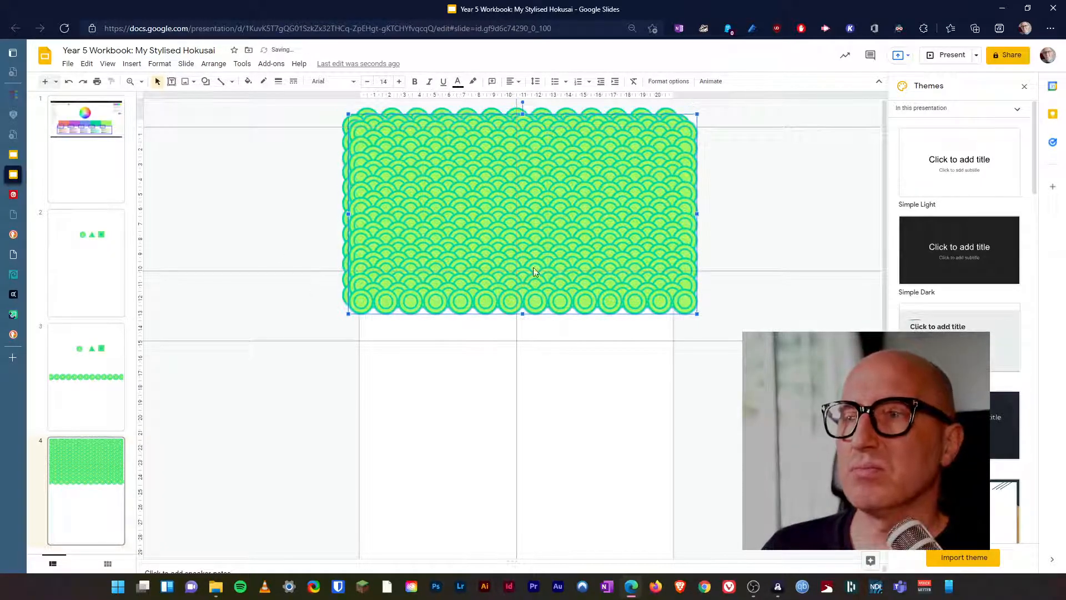
drag(502, 236, 492, 419)
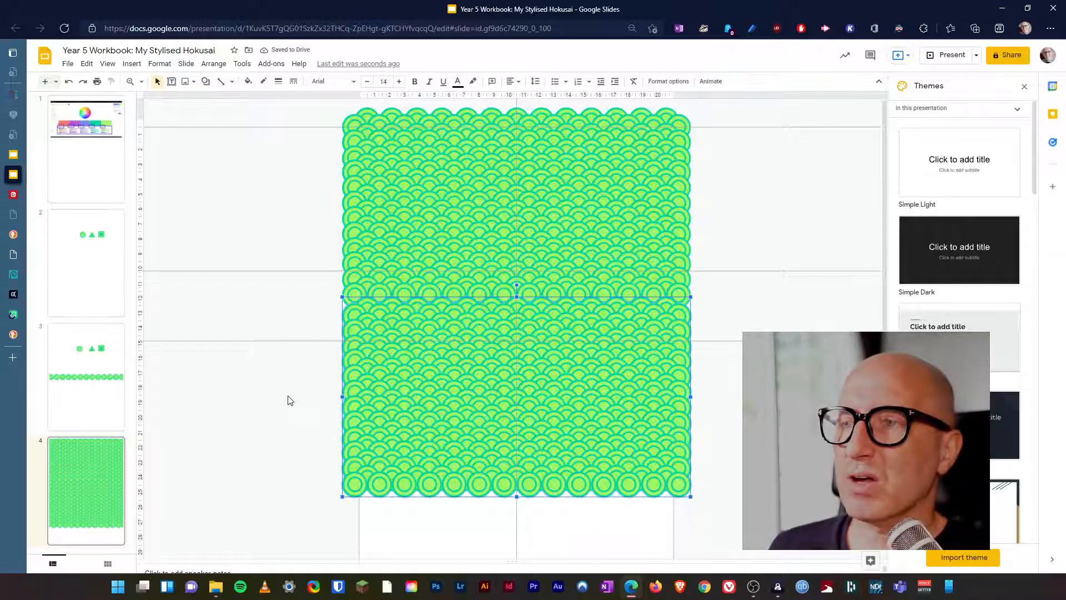
key(Up)
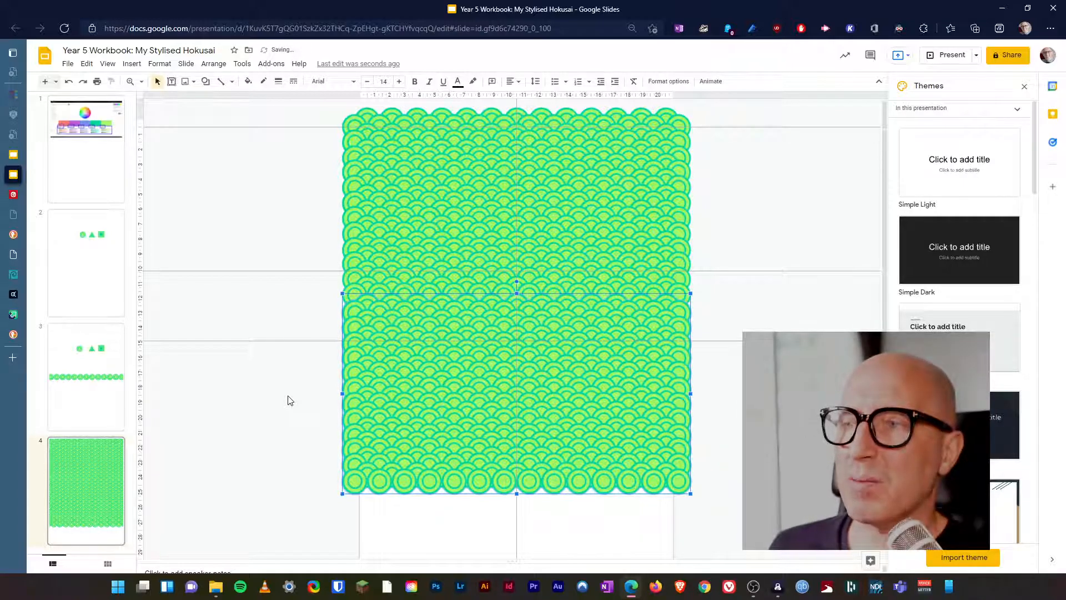
key(Up)
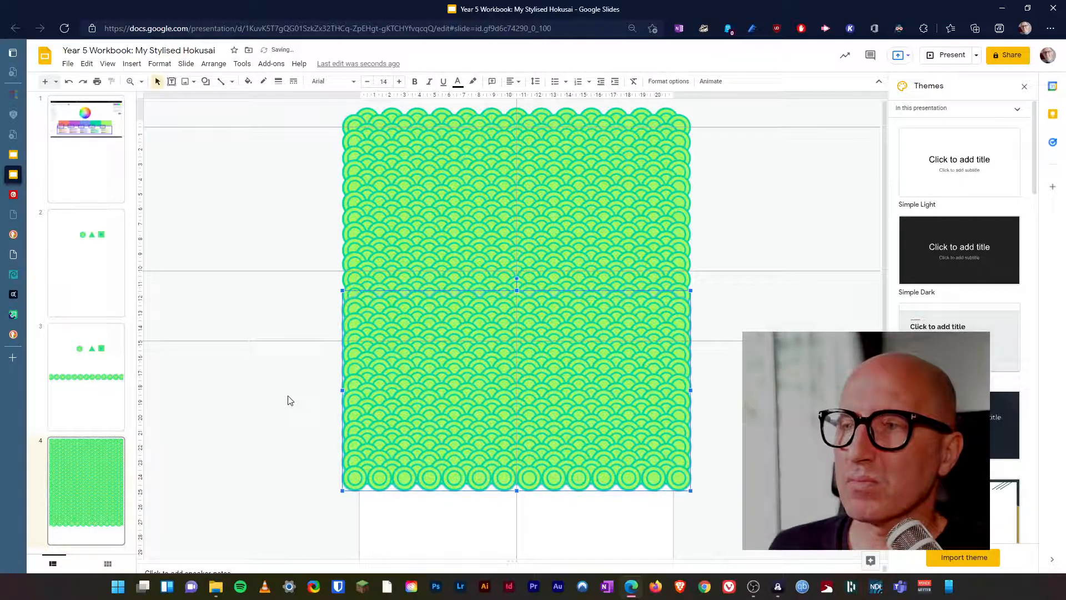
click(286, 411)
Ungroup the lower circle pattern block into its separate bands.
scroll(287, 411, down, 1)
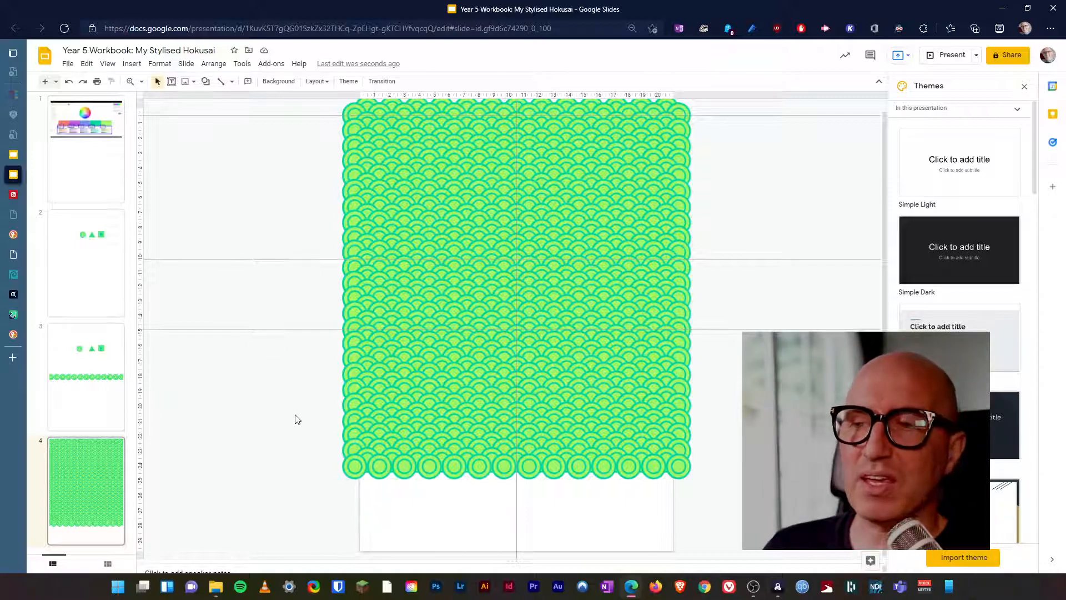
click(391, 448)
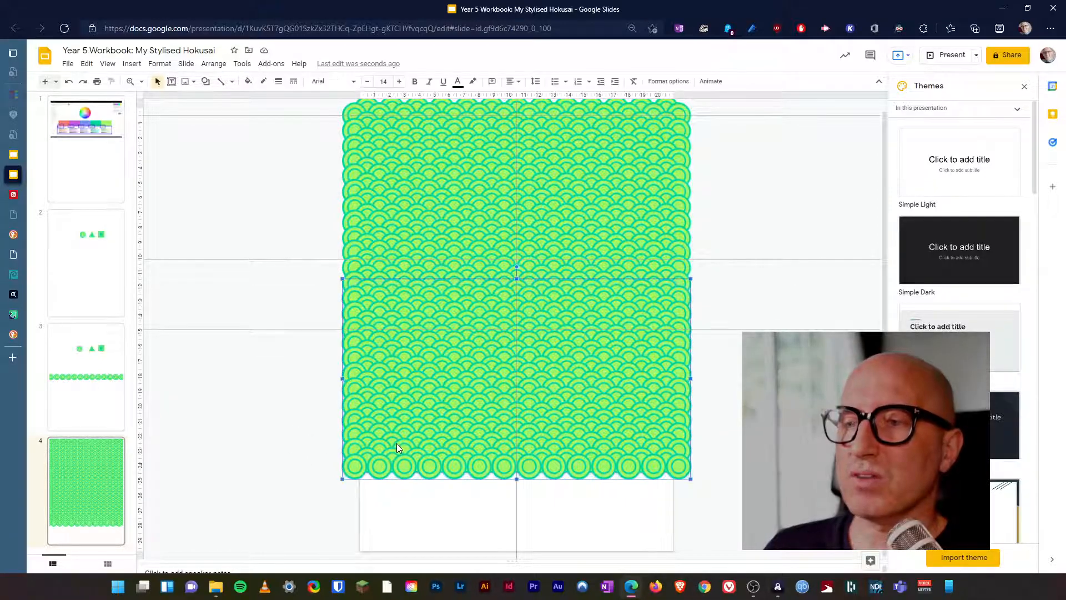
click(211, 67)
click(245, 211)
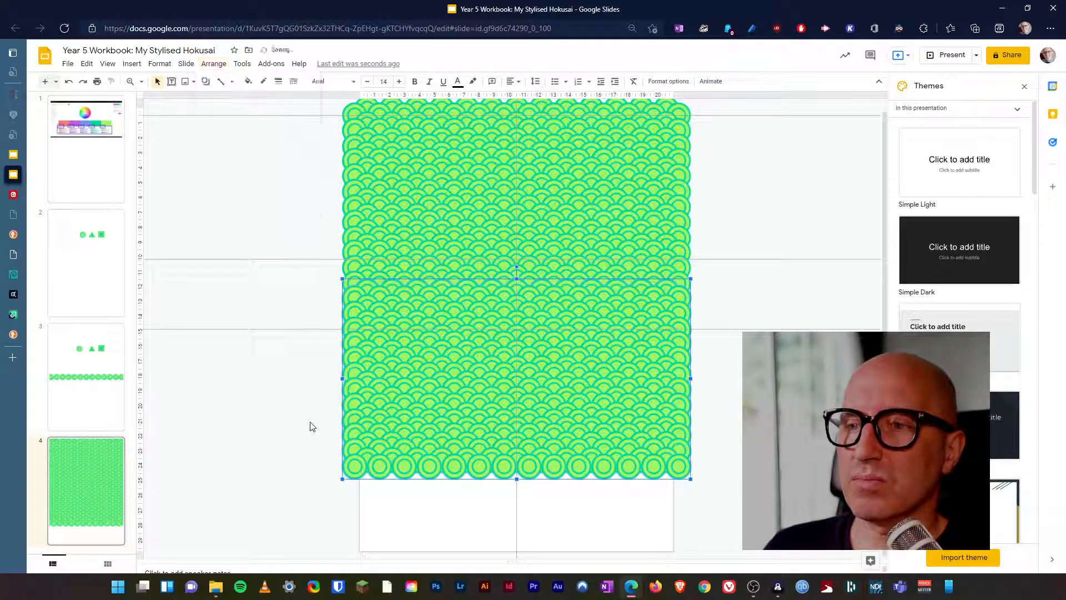
Duplicate the bottom pattern band and place the copy below it over the page's lower end, with evenly overlapping rows.
click(378, 420)
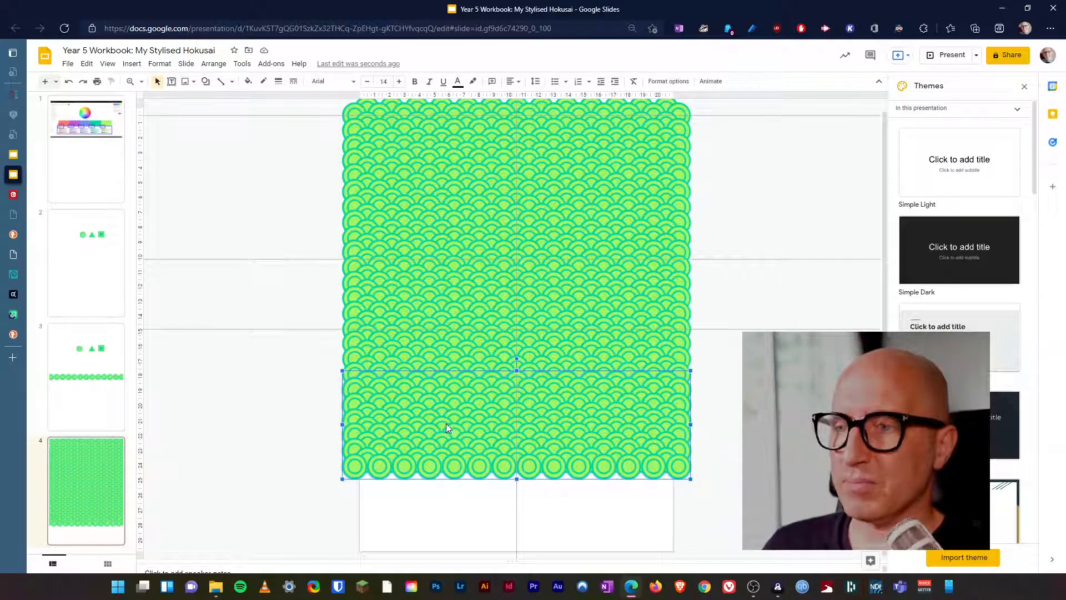
drag(482, 425, 488, 432)
drag(498, 520, 493, 528)
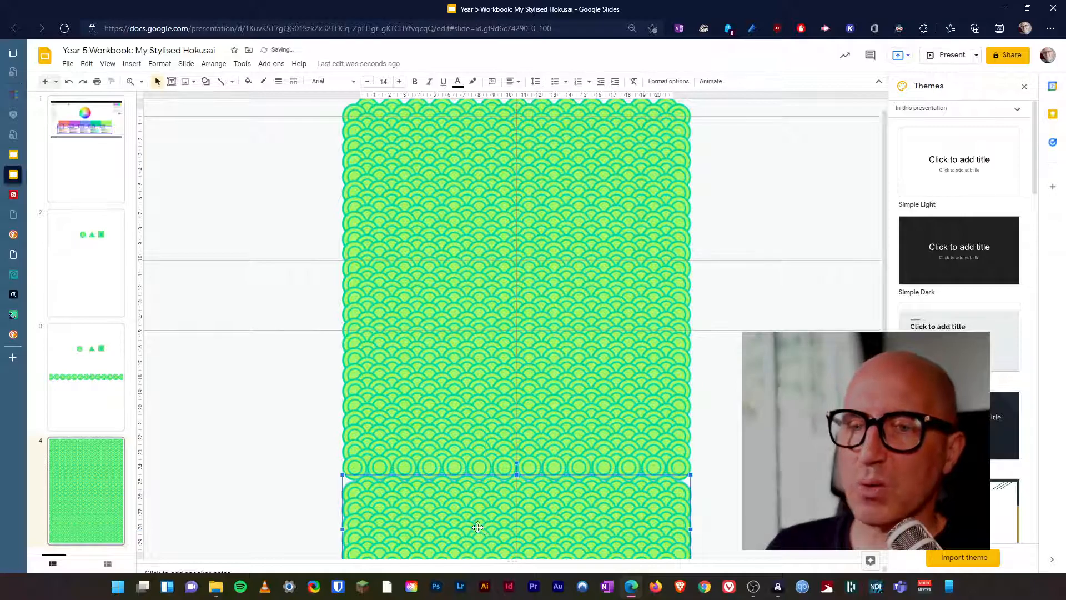
key(Up)
key(Up)
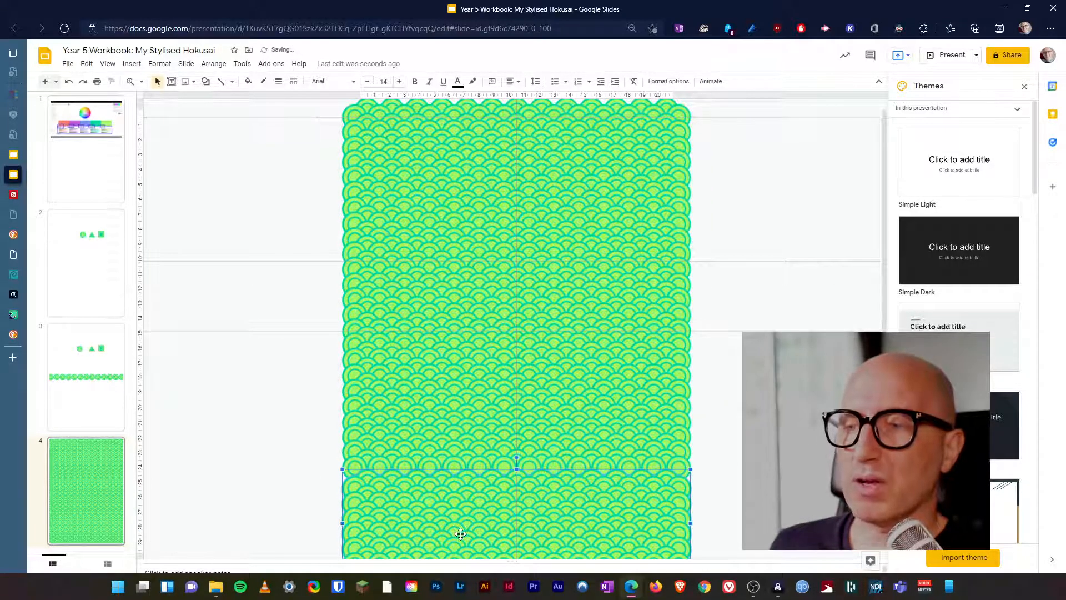
key(Up)
key(Up)
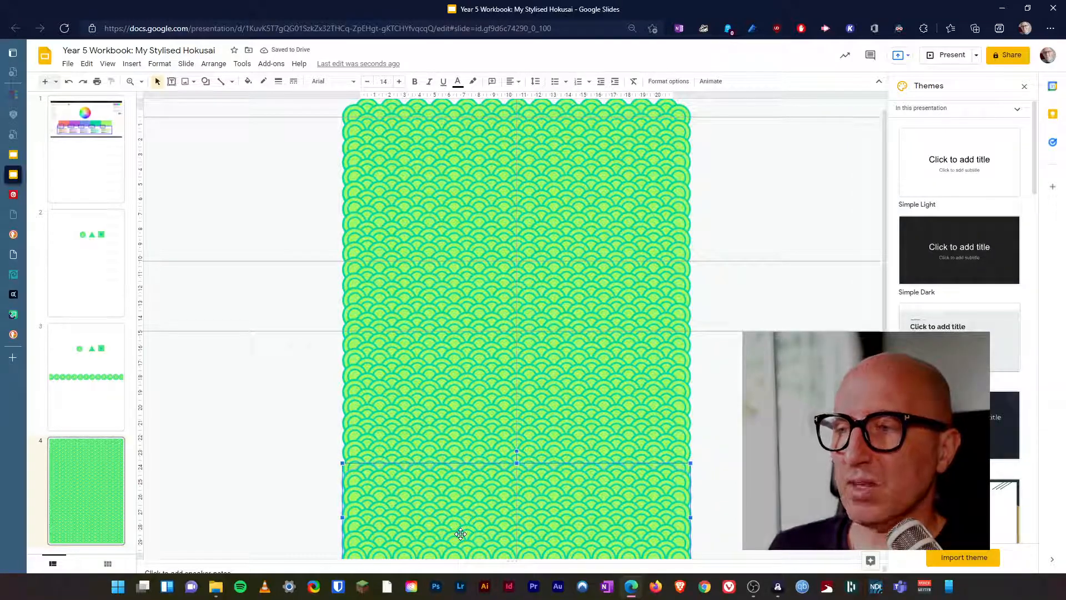
click(287, 354)
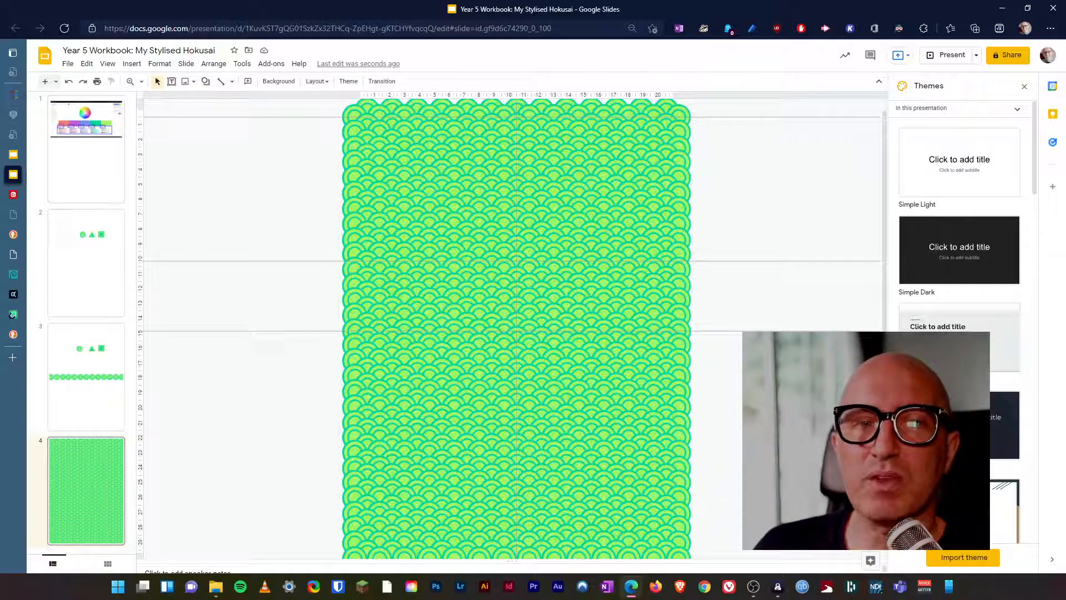
Open slide 3 with the sample circle, triangle and square.
click(118, 366)
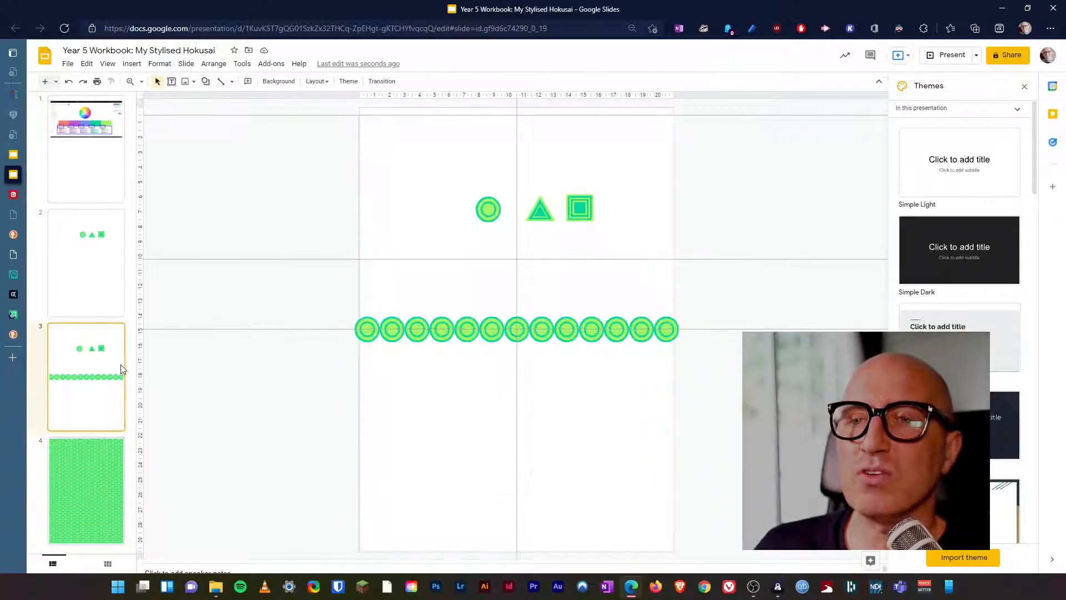
drag(631, 183, 559, 231)
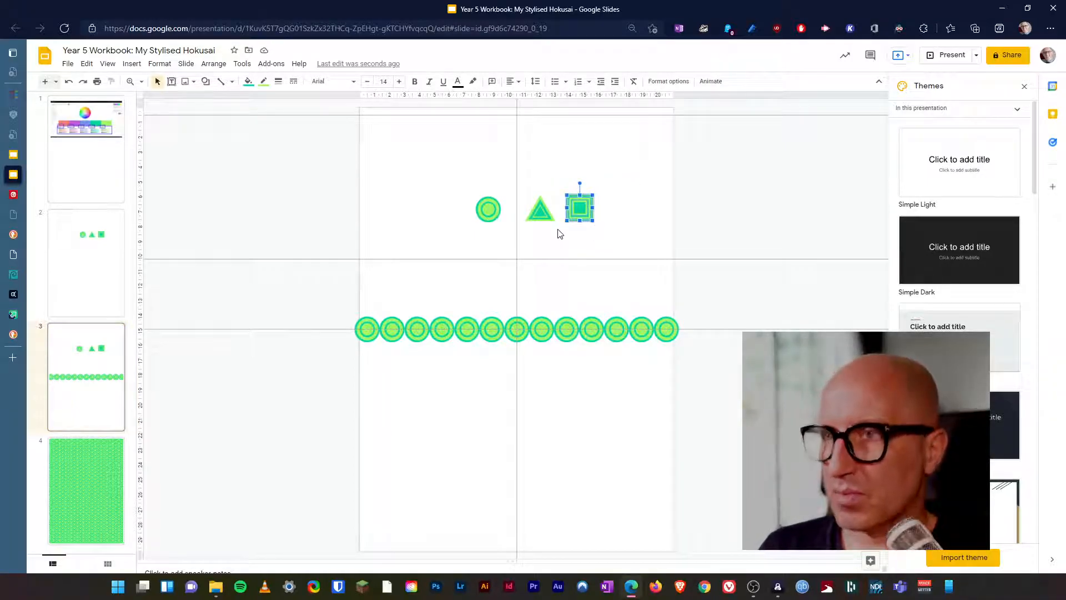
key(ctrl+f)
click(729, 190)
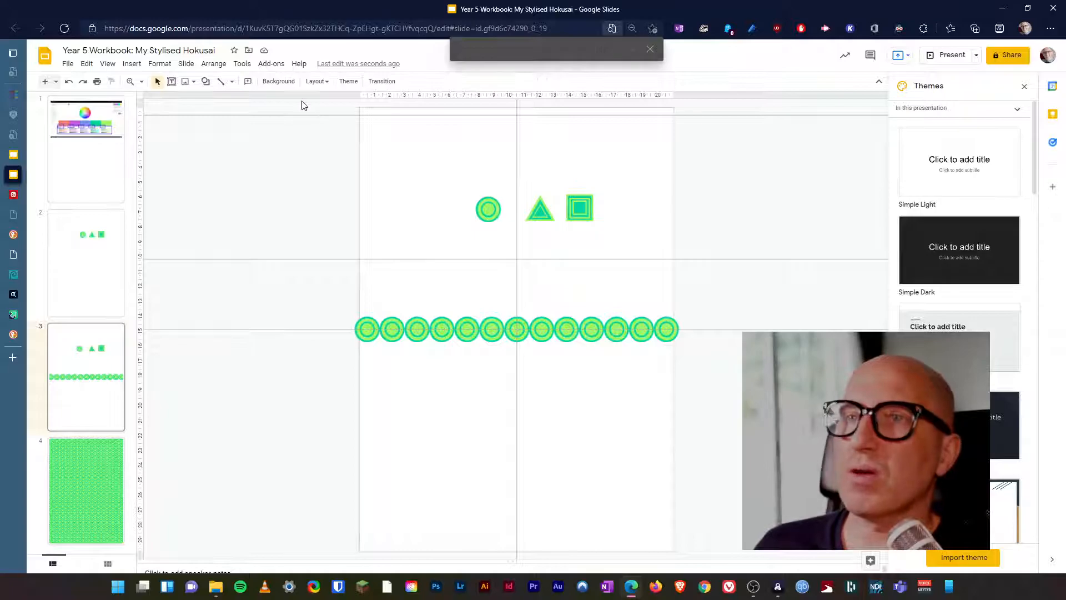
click(214, 63)
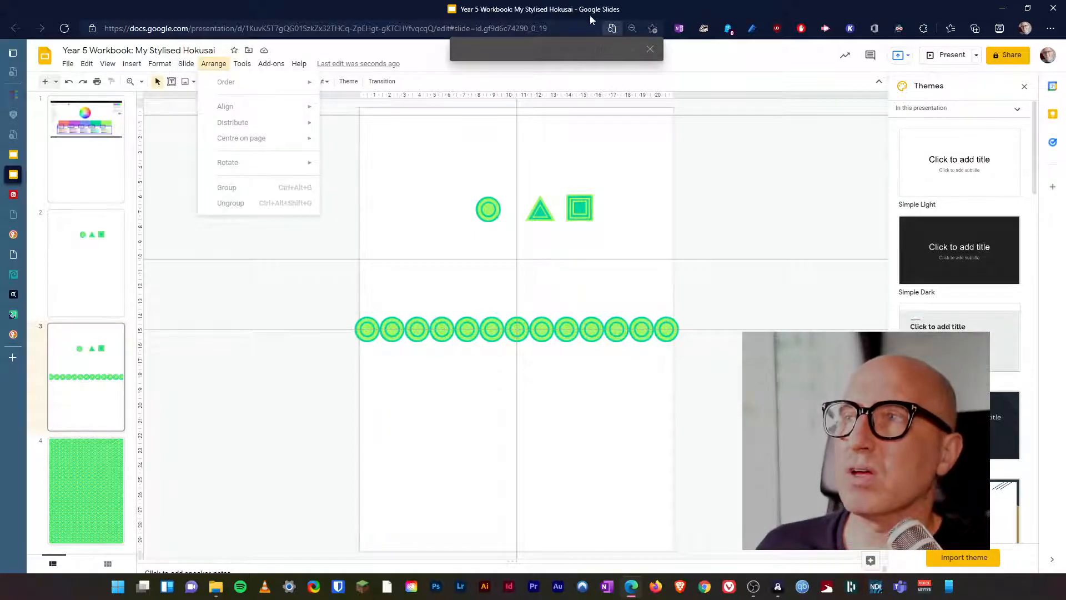
click(651, 49)
Group the nested squares beside the triangle into one object.
drag(639, 184, 562, 235)
click(214, 63)
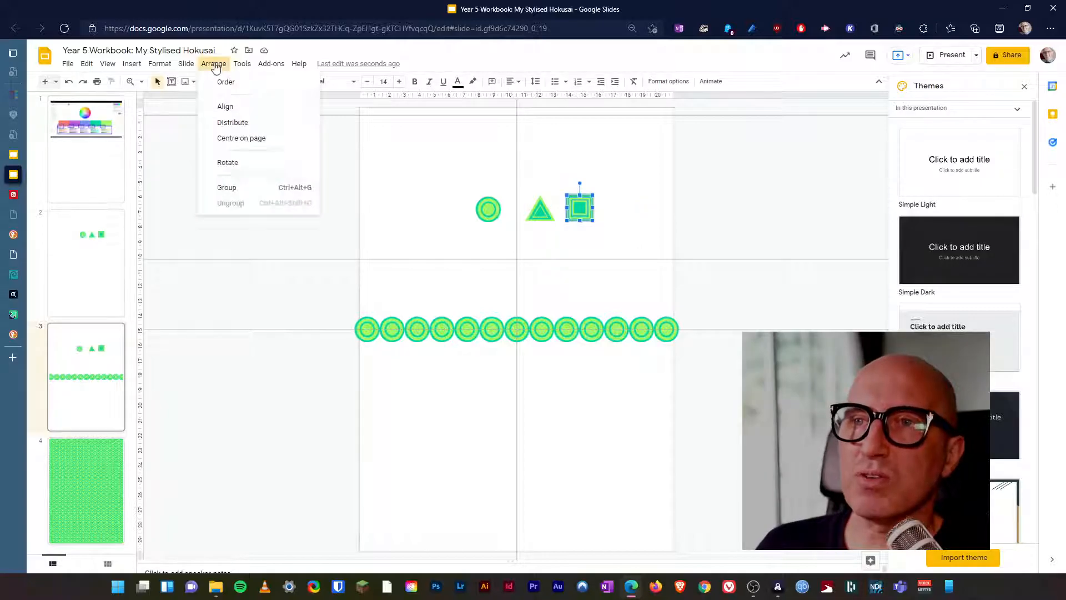
click(313, 193)
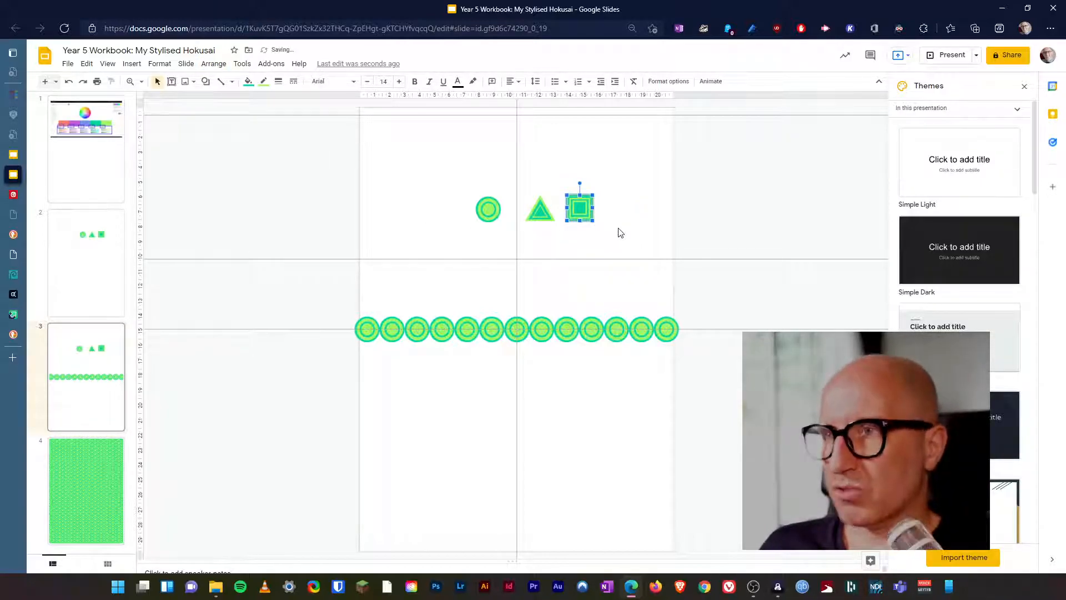
Build a row of five adjoining copies of the nested square below the circle row, starting at the page's left edge.
key(ctrl+d)
drag(589, 214, 444, 401)
key(ctrl+d)
key(ctrl+v)
key(ctrl+v)
drag(480, 99, 479, 398)
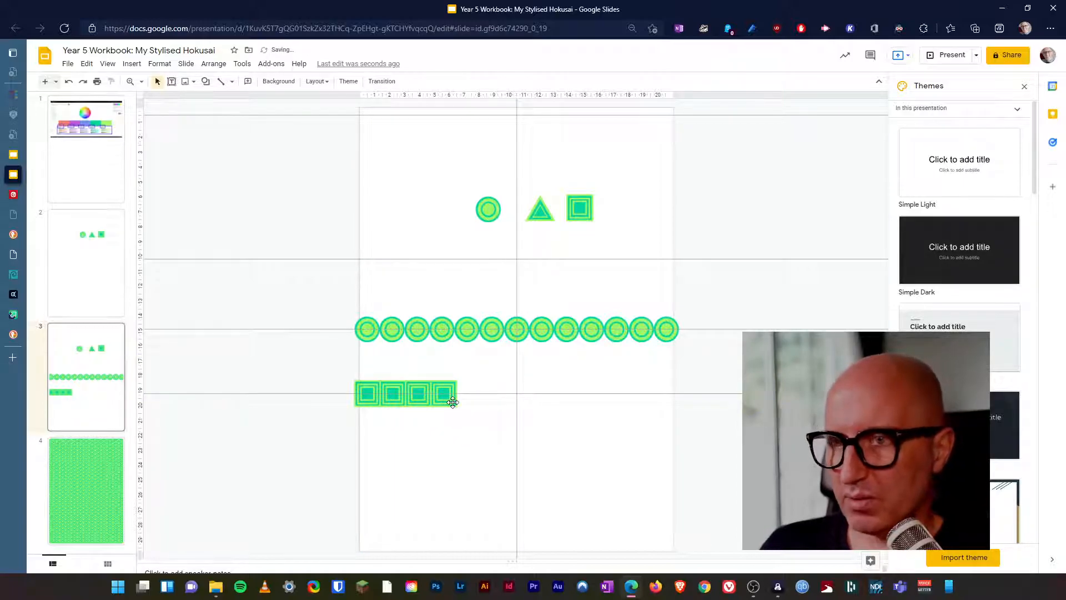
key(ctrl+v)
Duplicate the row of five squares and place the copy half a square lower and half a square to the right, overlapping the original.
drag(398, 418, 350, 432)
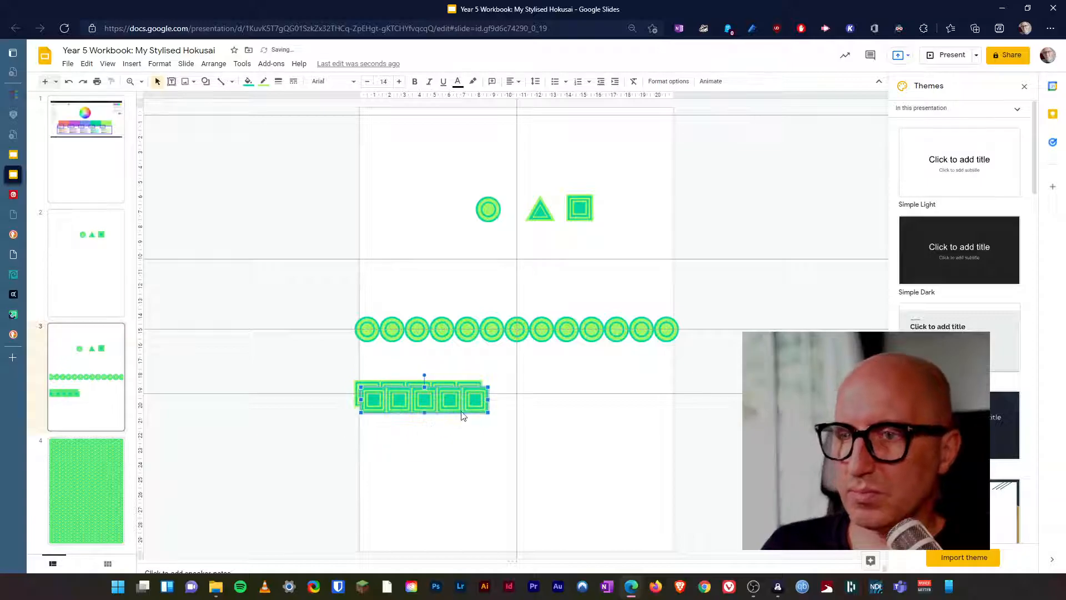
drag(446, 410, 457, 409)
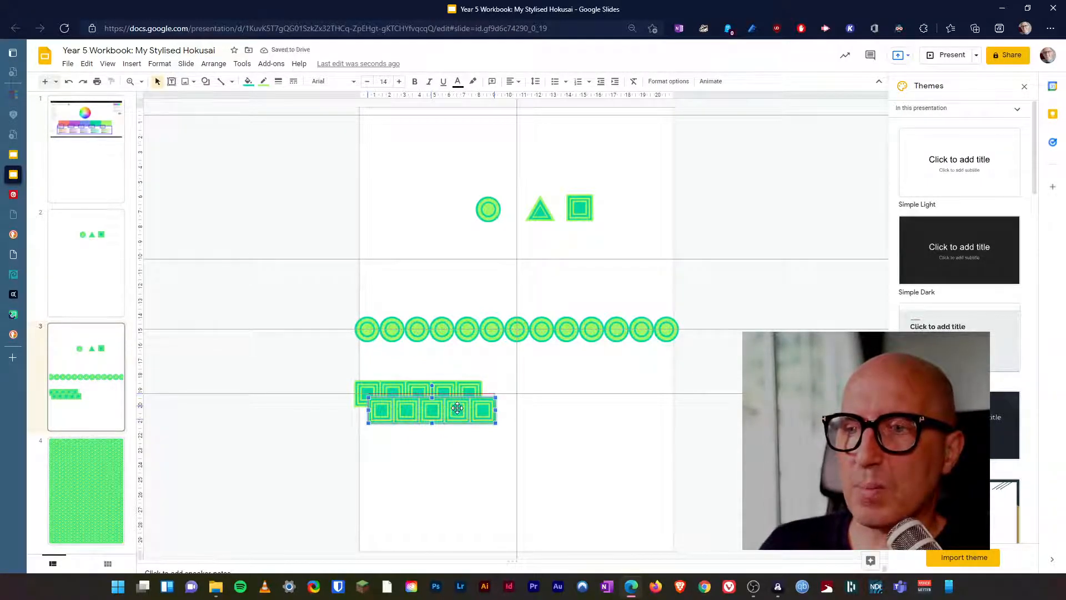
click(460, 457)
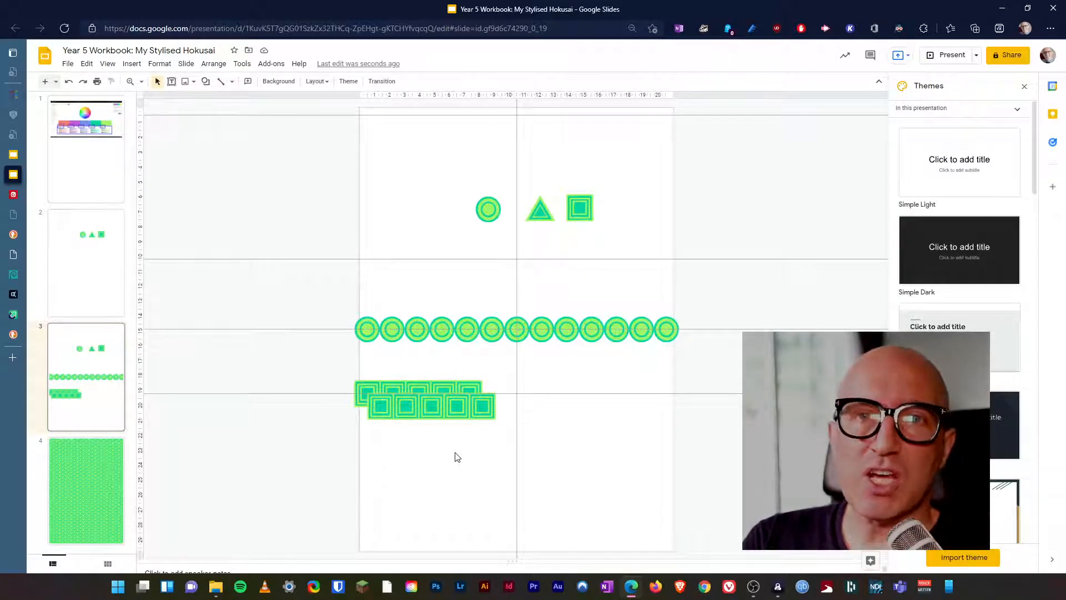
click(92, 472)
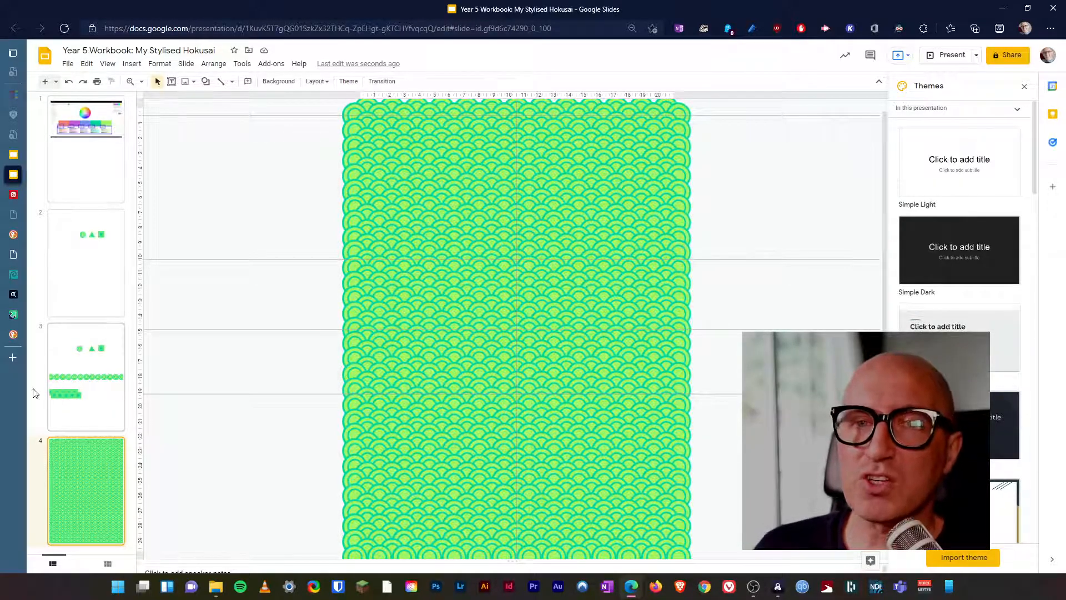
click(104, 393)
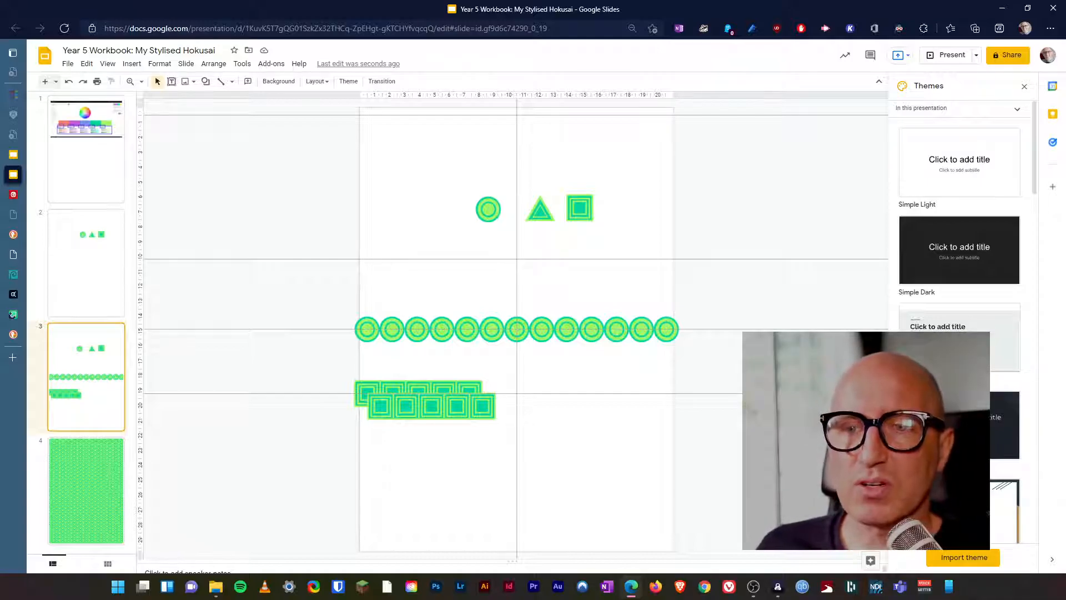
click(97, 481)
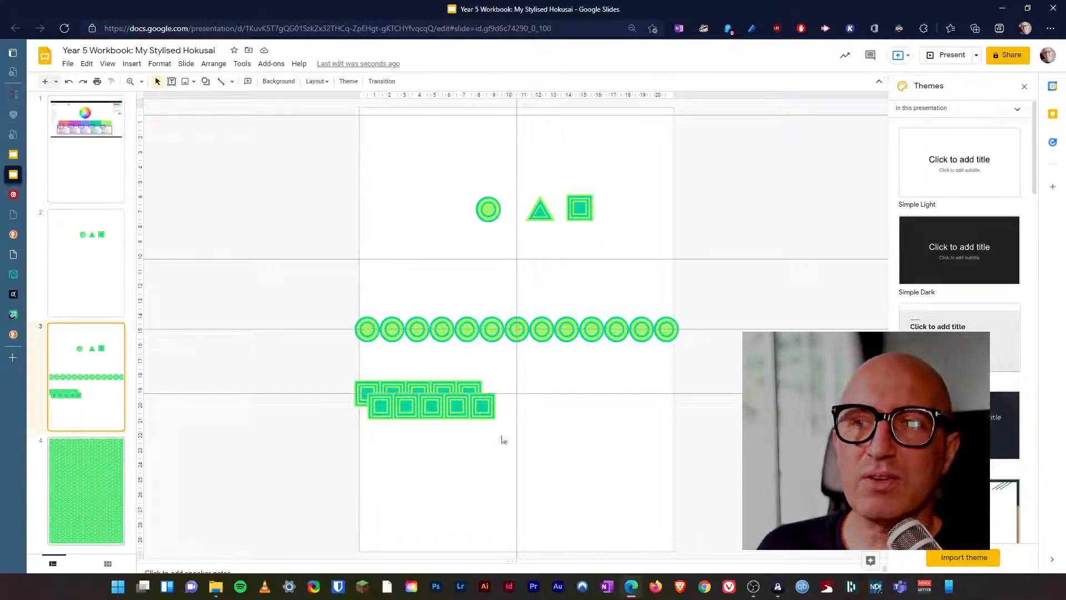